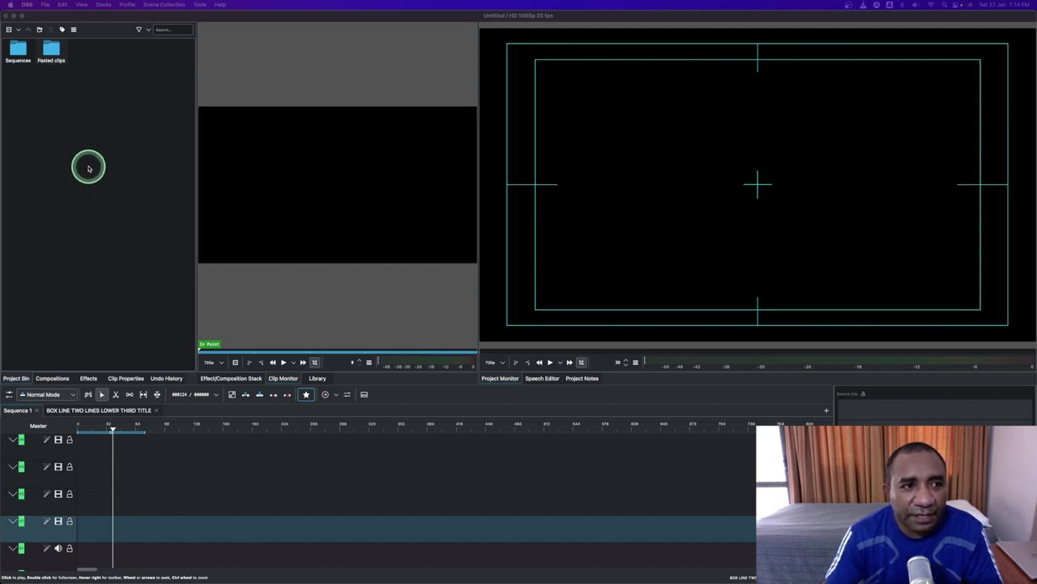
Add a color clip to the project bin with the default name, color and duration
{"action": "right_click", "coordinate": [89, 169]}
{"action": "left_click", "coordinate": [106, 192]}
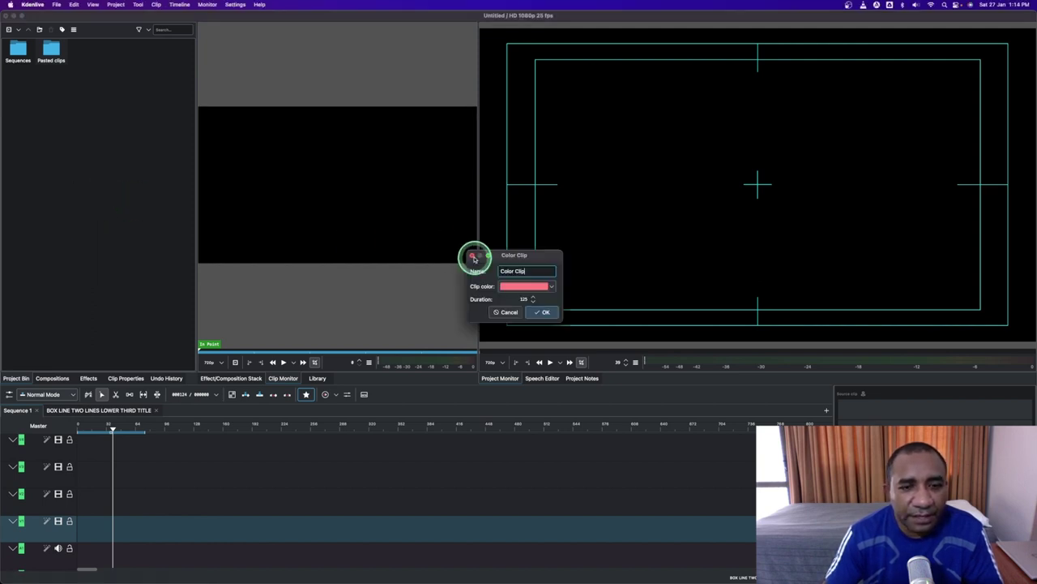
{"action": "left_click", "coordinate": [543, 313]}
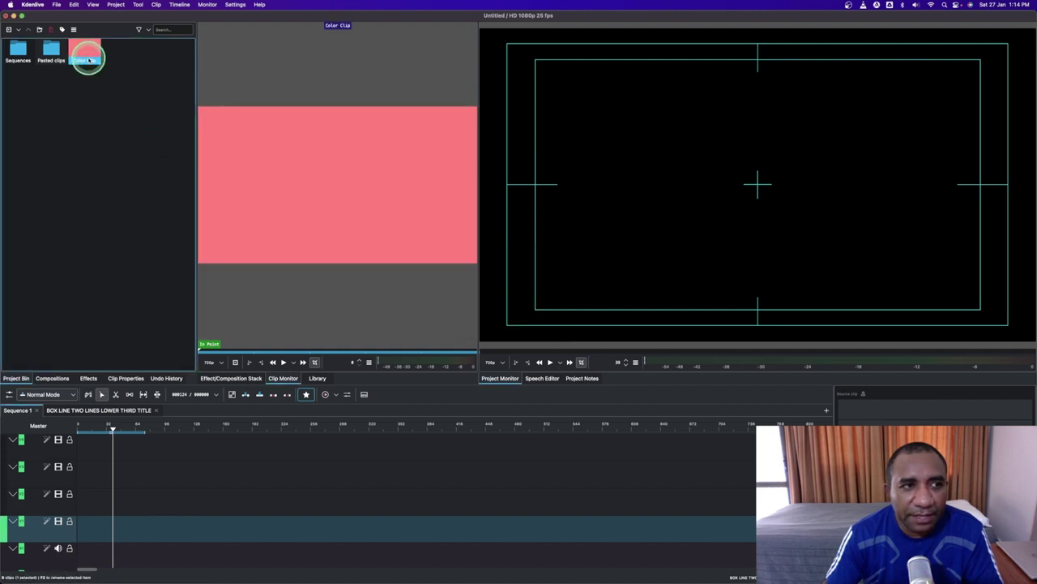
Change the color clip's color to a muted grey-teal in its clip properties
{"action": "left_click", "coordinate": [129, 377]}
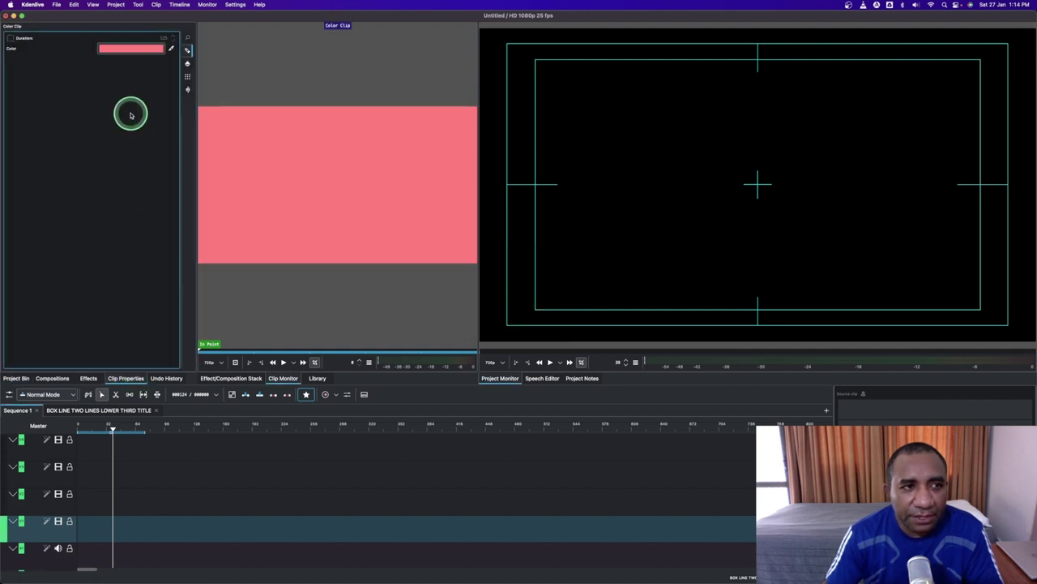
{"action": "left_click", "coordinate": [128, 50]}
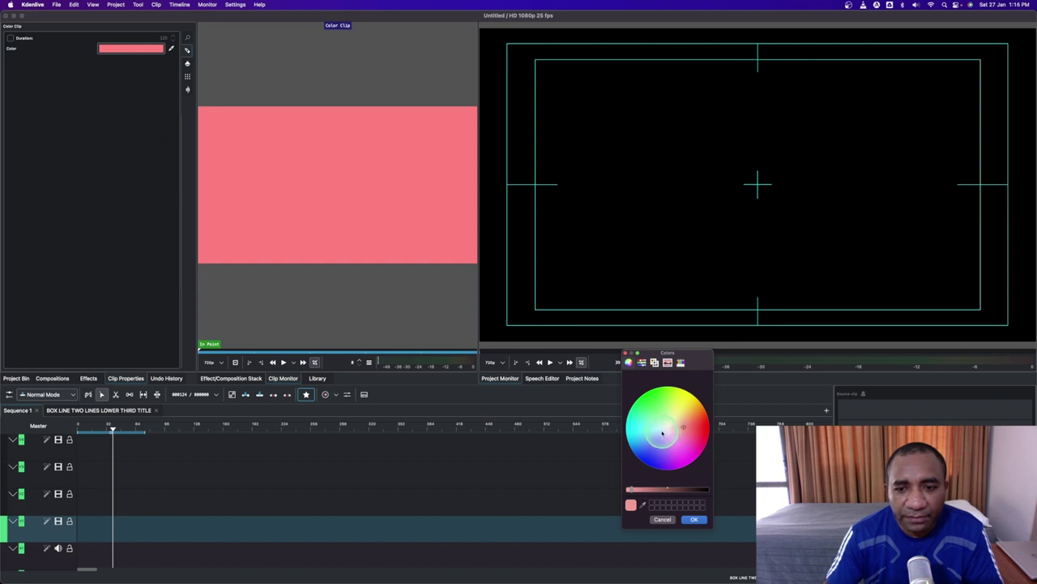
{"action": "left_click_drag", "start_coordinate": [654, 490], "coordinate": [658, 490]}
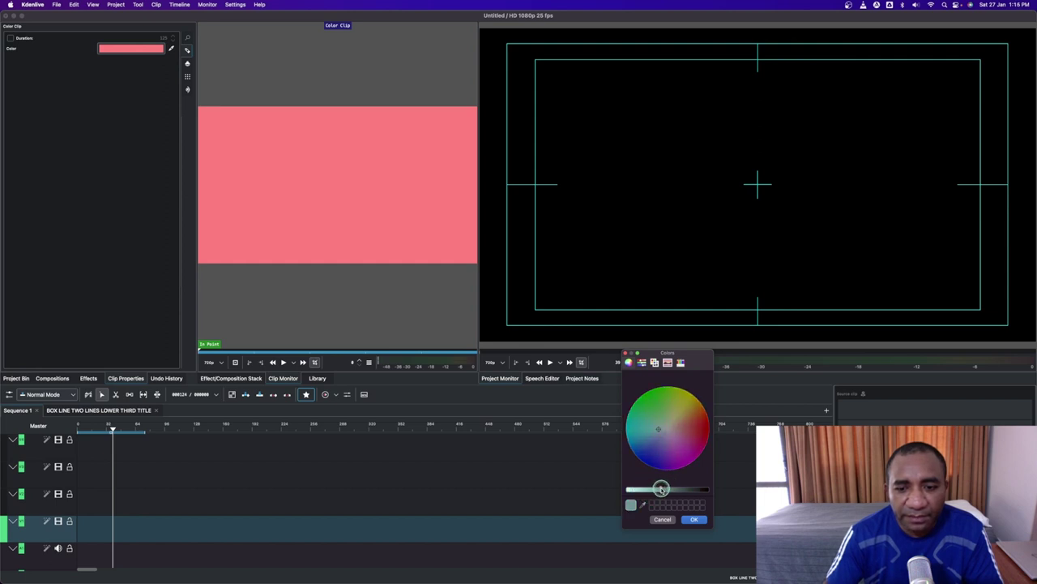
{"action": "left_click", "coordinate": [693, 519]}
Place the color clip from the project bin at the start of the lowest video track
{"action": "left_click", "coordinate": [89, 378]}
{"action": "left_click", "coordinate": [48, 377]}
{"action": "left_click", "coordinate": [17, 378]}
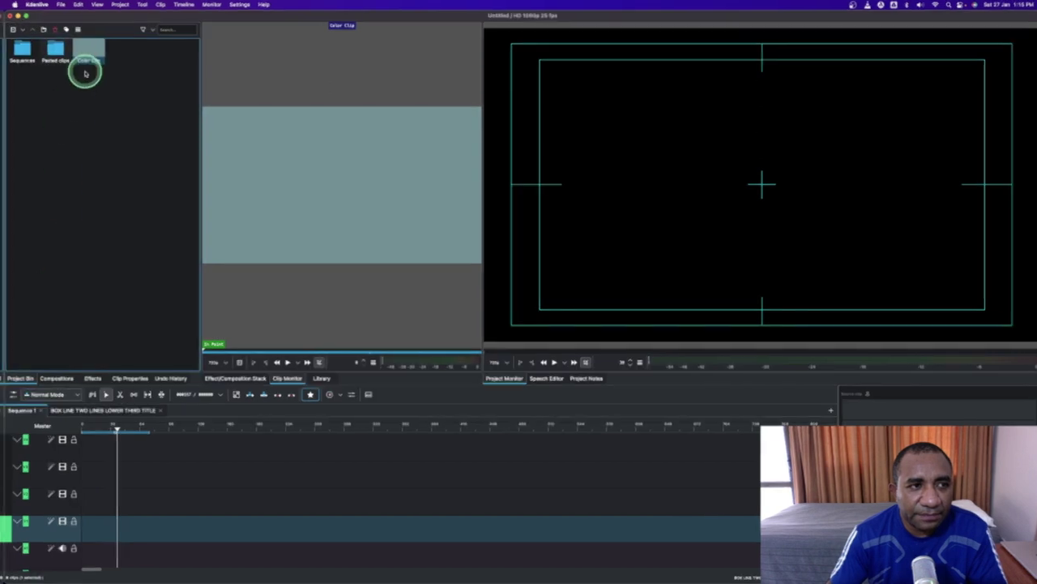
{"action": "left_click_drag", "start_coordinate": [80, 78], "coordinate": [131, 531]}
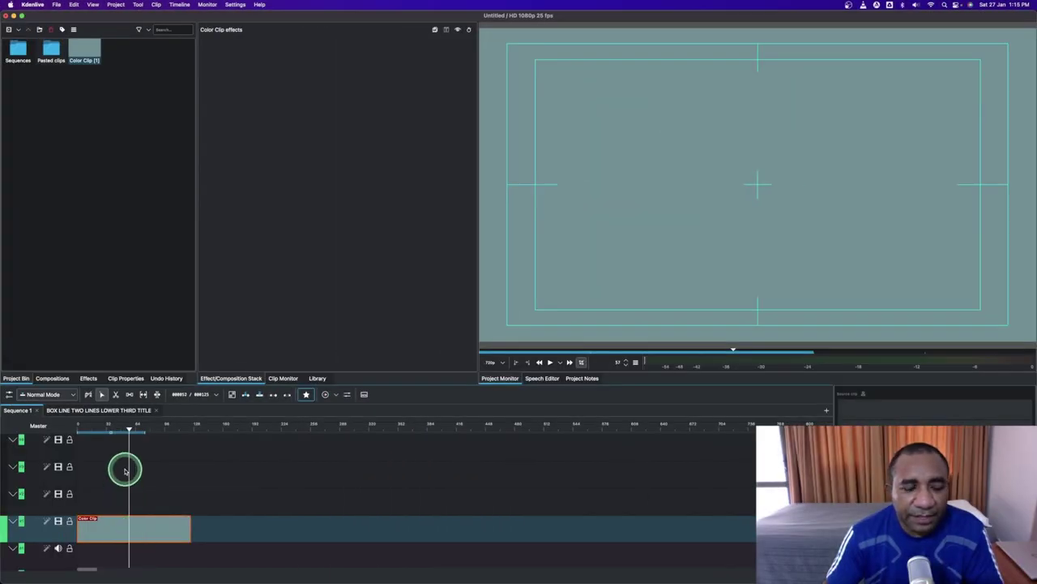
Apply the custom effect RECTANGULAR LONG to the color clip on the timeline
{"action": "left_click", "coordinate": [90, 379]}
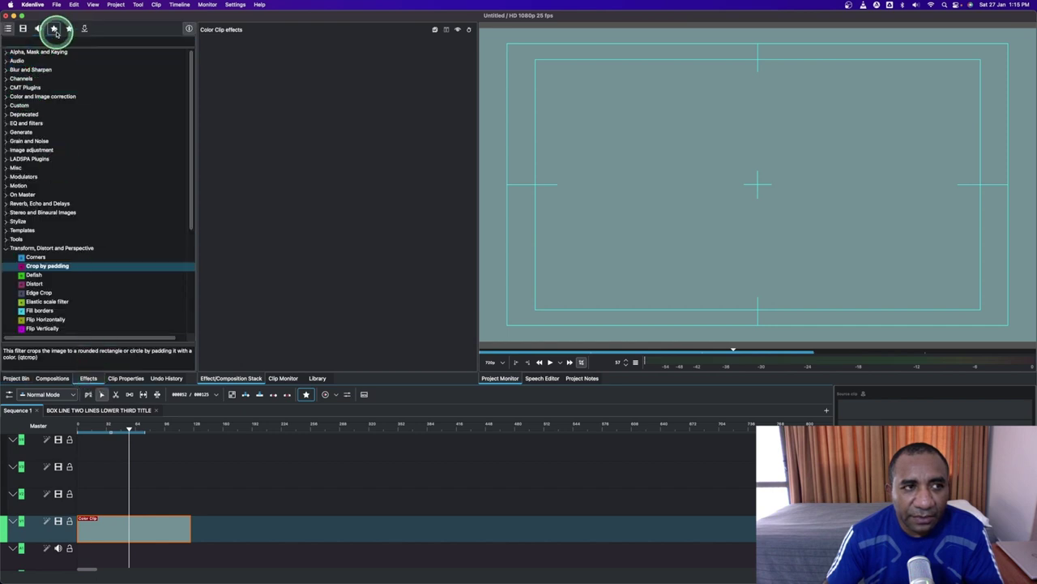
{"action": "left_click", "coordinate": [54, 30]}
{"action": "left_click", "coordinate": [28, 52]}
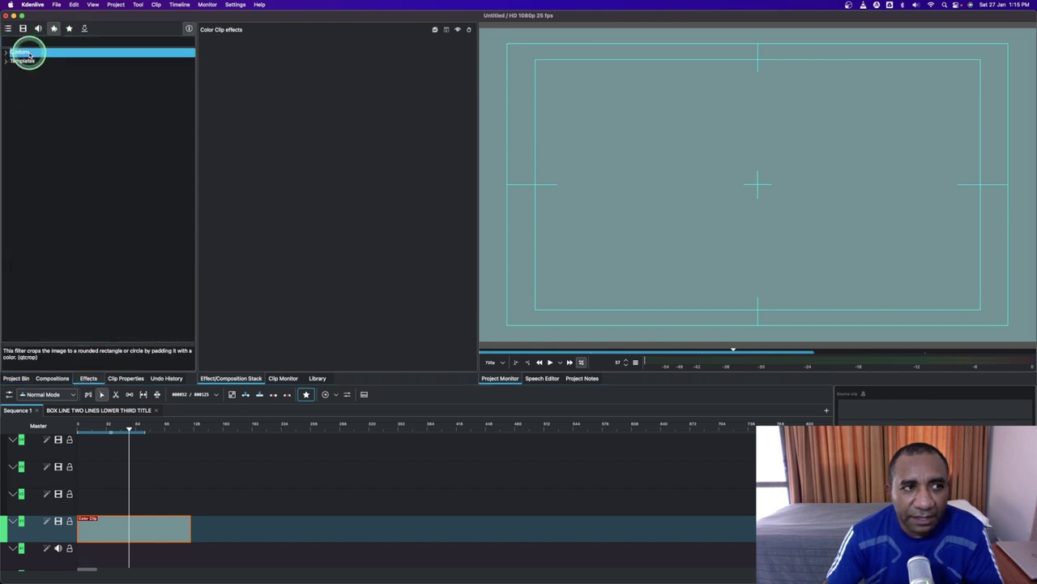
{"action": "double_click", "coordinate": [30, 54]}
{"action": "left_click", "coordinate": [74, 299]}
{"action": "scroll", "coordinate": [74, 296], "scroll_direction": "down", "scroll_amount": 2}
{"action": "left_click", "coordinate": [68, 293]}
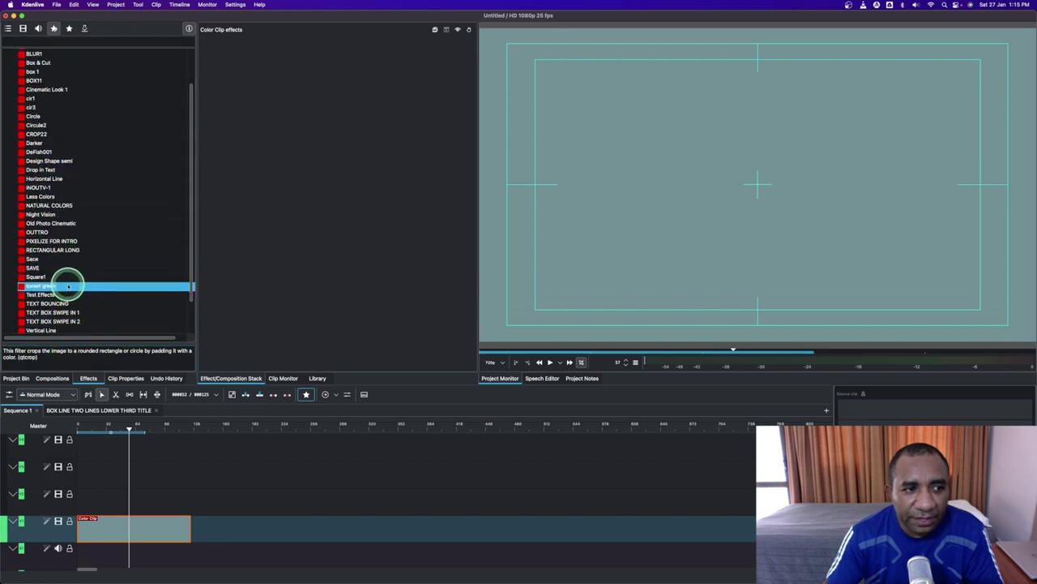
{"action": "left_click", "coordinate": [61, 252]}
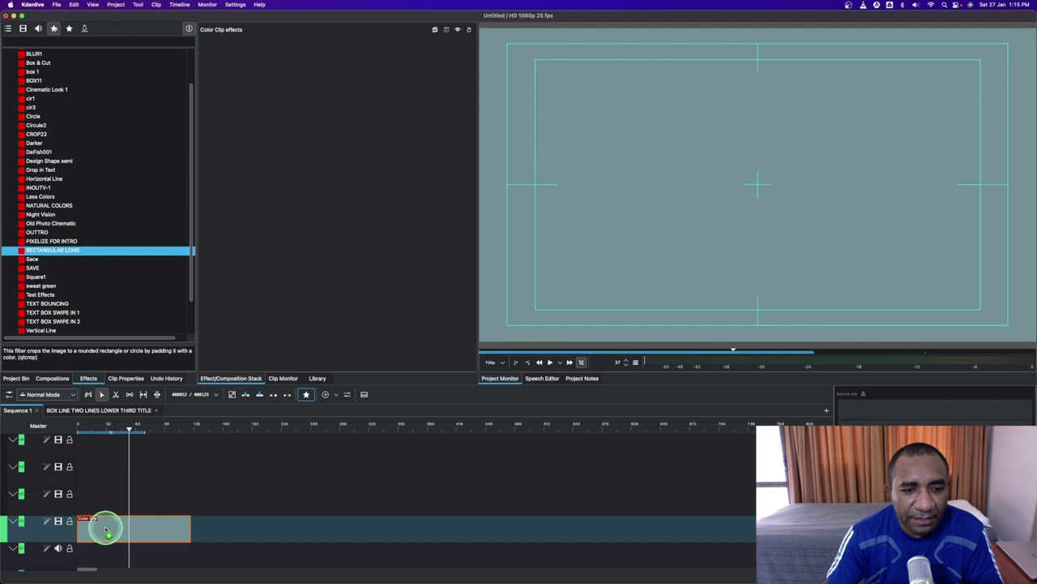
{"action": "left_click_drag", "start_coordinate": [105, 530], "coordinate": [105, 531]}
Reshape the crop rectangle into a bar about 1228 by 61 px at the frame's lower left, and raise its radius to fully round the corners
{"action": "left_click_drag", "start_coordinate": [607, 316], "coordinate": [613, 303]}
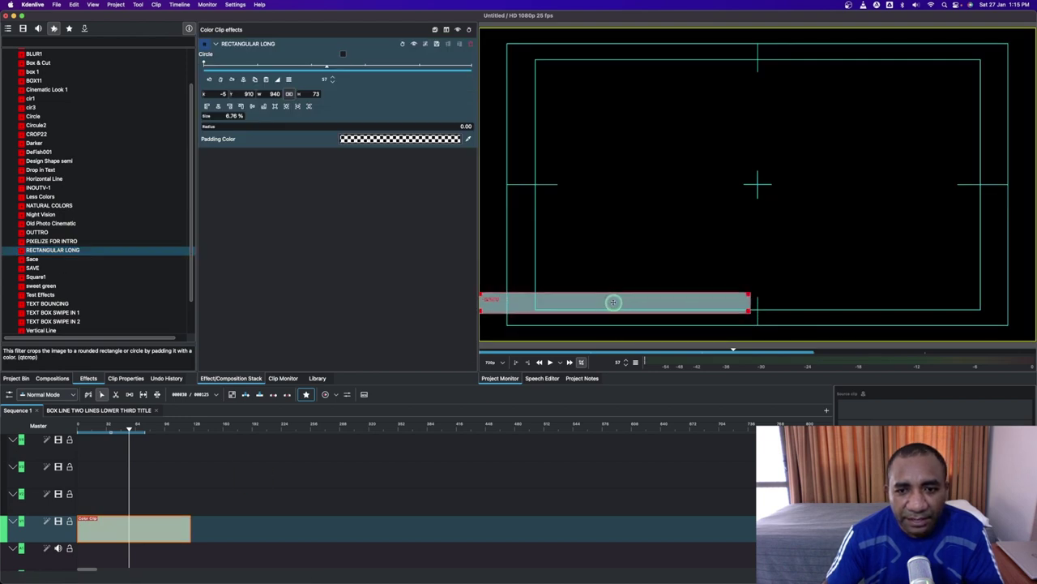
{"action": "left_click_drag", "start_coordinate": [751, 311], "coordinate": [824, 308]}
{"action": "left_click_drag", "start_coordinate": [655, 299], "coordinate": [646, 299]}
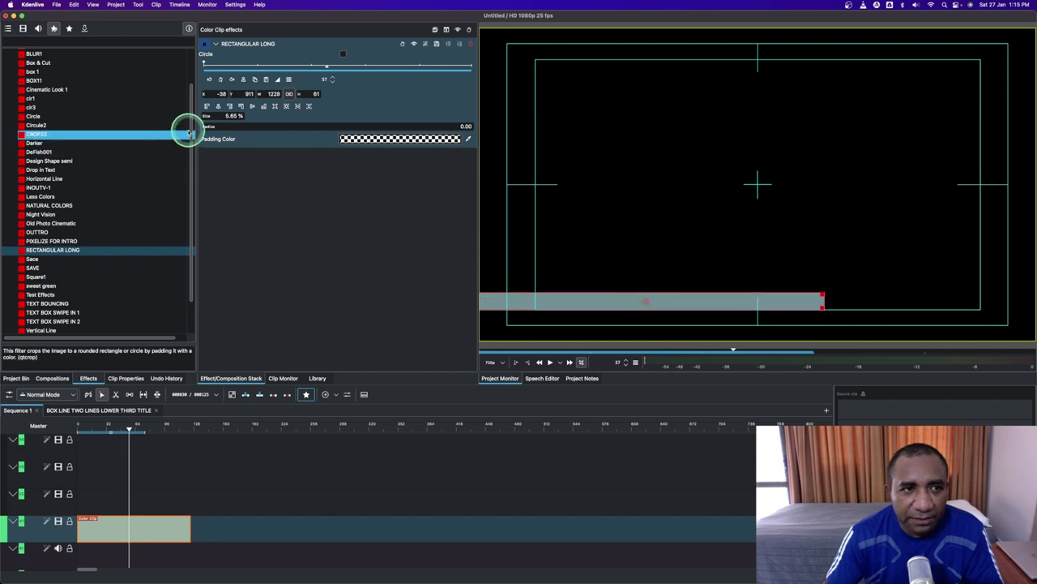
{"action": "left_click_drag", "start_coordinate": [204, 126], "coordinate": [492, 132]}
Deselect the clip, scrub the timeline to review the rounded bar, and return the playhead to the start
{"action": "left_click", "coordinate": [155, 479]}
{"action": "left_click", "coordinate": [154, 429]}
{"action": "left_click", "coordinate": [133, 430]}
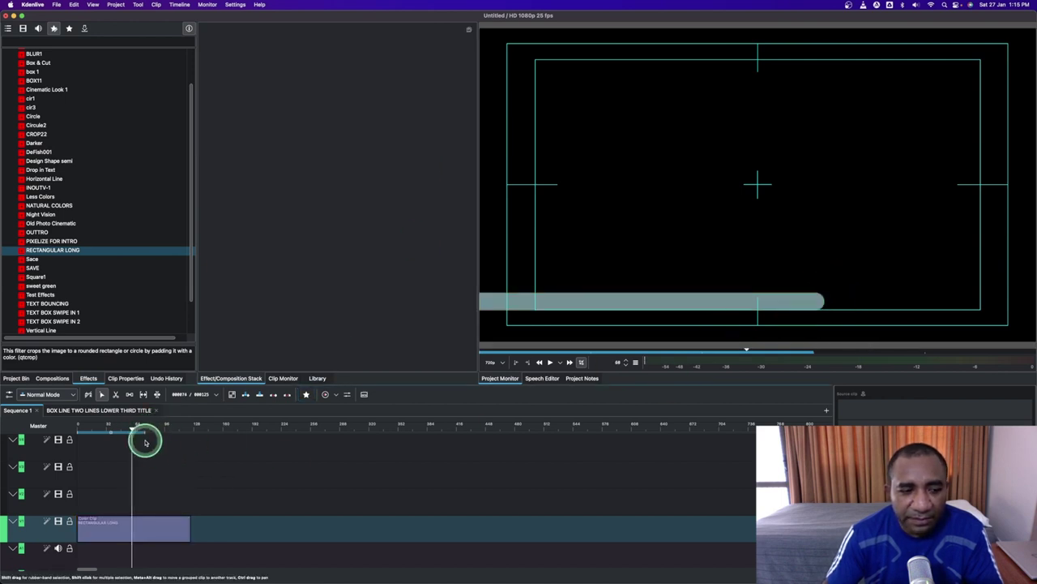
{"action": "left_click_drag", "start_coordinate": [131, 430], "coordinate": [95, 443]}
{"action": "left_click", "coordinate": [87, 442]}
{"action": "left_click", "coordinate": [123, 535]}
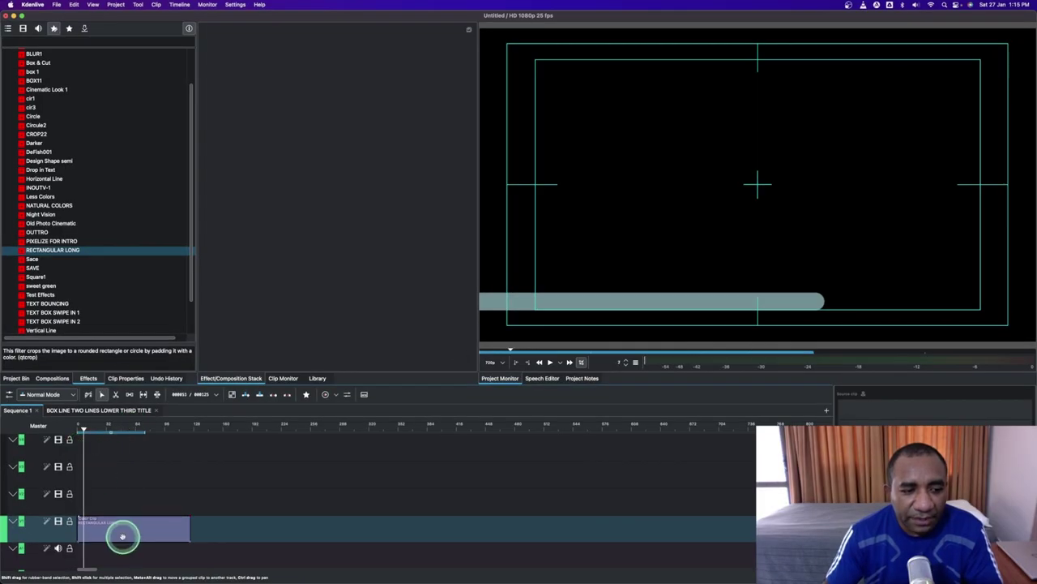
{"action": "left_click", "coordinate": [104, 459]}
{"action": "left_click", "coordinate": [81, 429]}
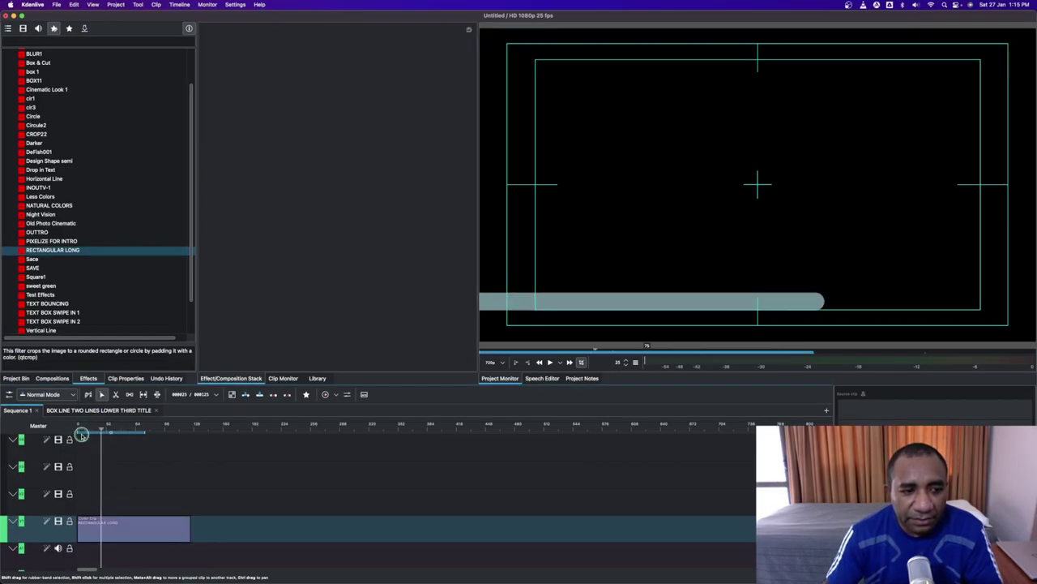
Create a title clip reading SAMPLE TEXT HERE in DIN Condensed, size 100, positioned just above the bar
{"action": "left_click", "coordinate": [16, 378]}
{"action": "right_click", "coordinate": [61, 172]}
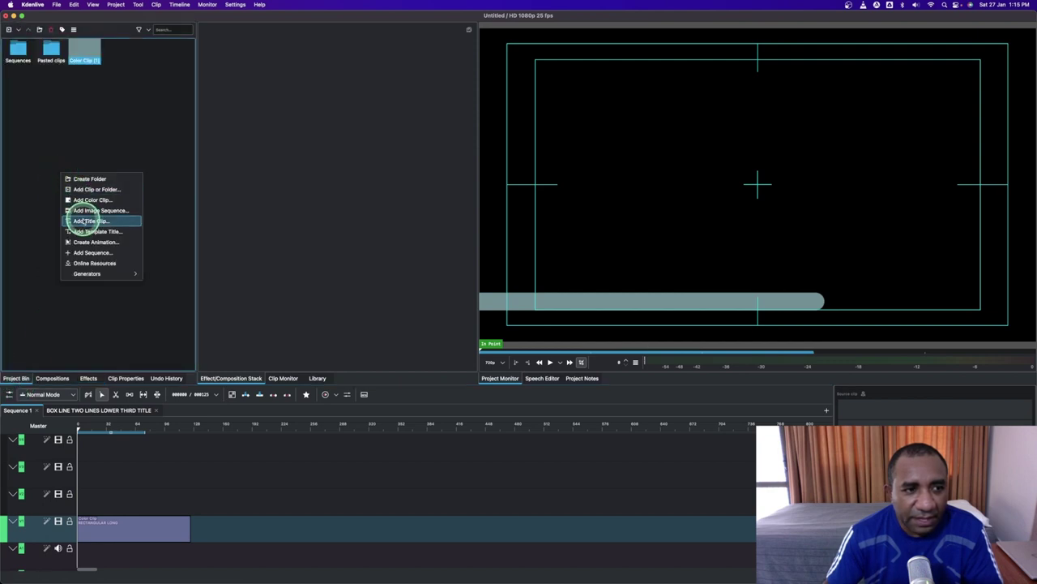
{"action": "left_click", "coordinate": [84, 220]}
{"action": "left_click_drag", "start_coordinate": [411, 243], "coordinate": [398, 231]}
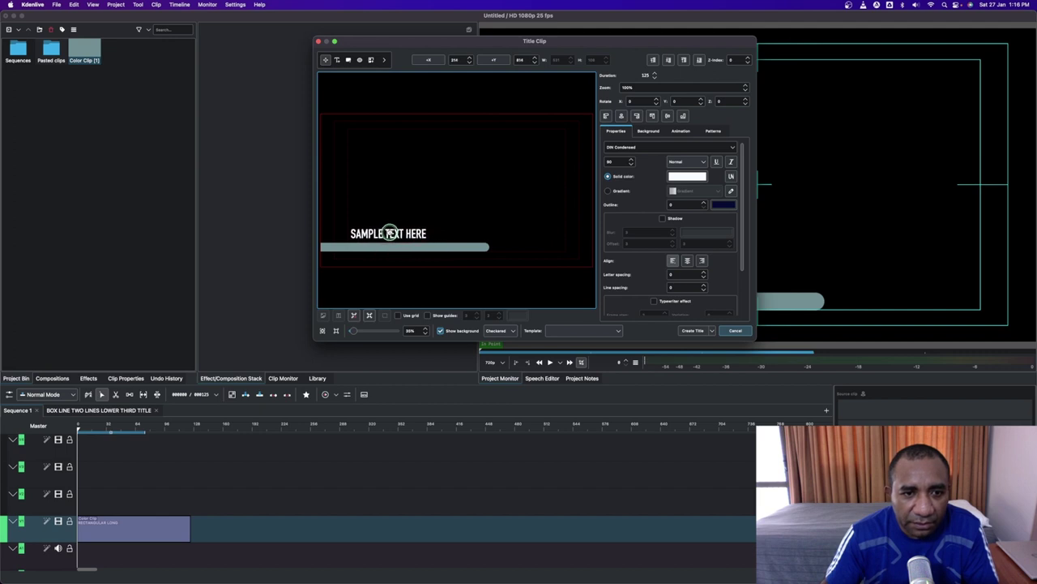
{"action": "double_click", "coordinate": [608, 163]}
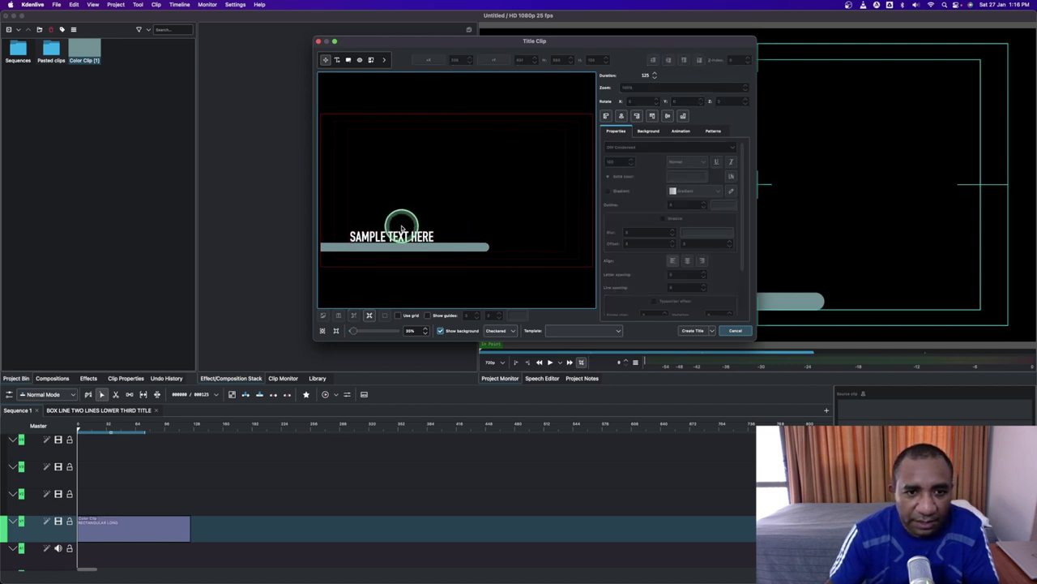
{"action": "left_click_drag", "start_coordinate": [402, 232], "coordinate": [399, 229]}
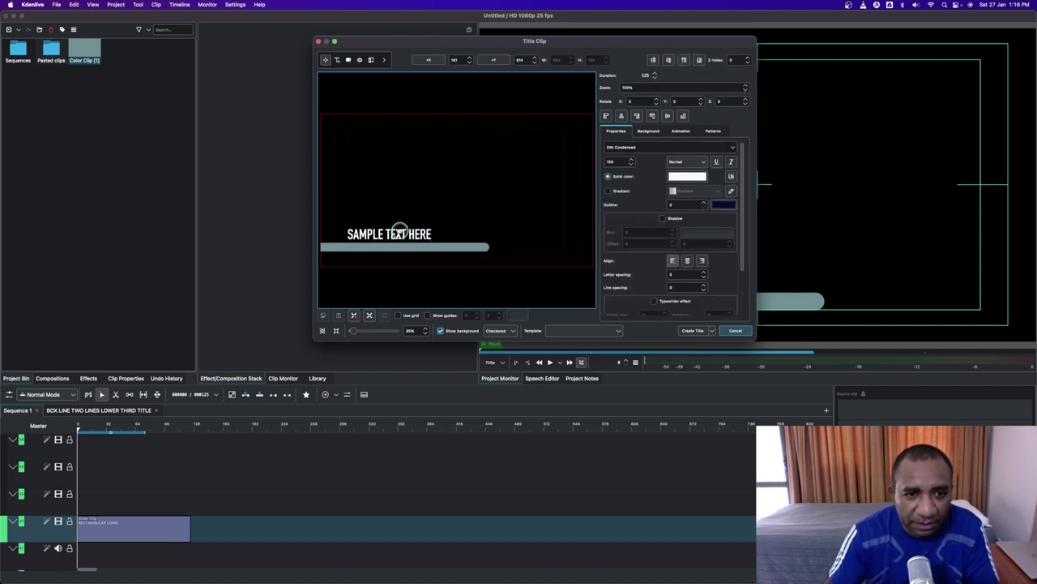
{"action": "left_click", "coordinate": [689, 330]}
Create a second title clip reading SAMPLE TEXT HERE at font size 60, positioned inside the bar
{"action": "right_click", "coordinate": [111, 113]}
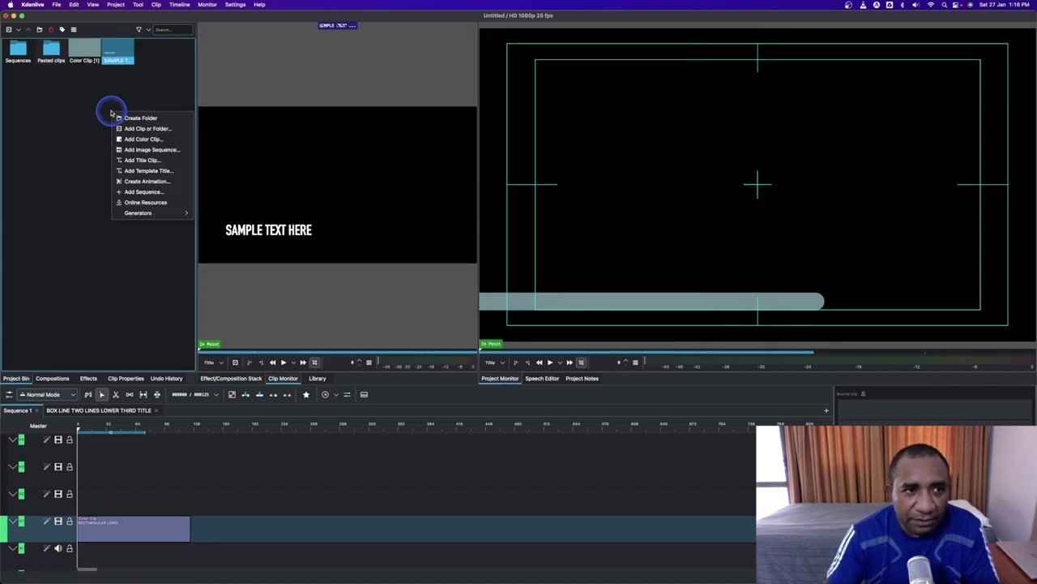
{"action": "left_click", "coordinate": [128, 161]}
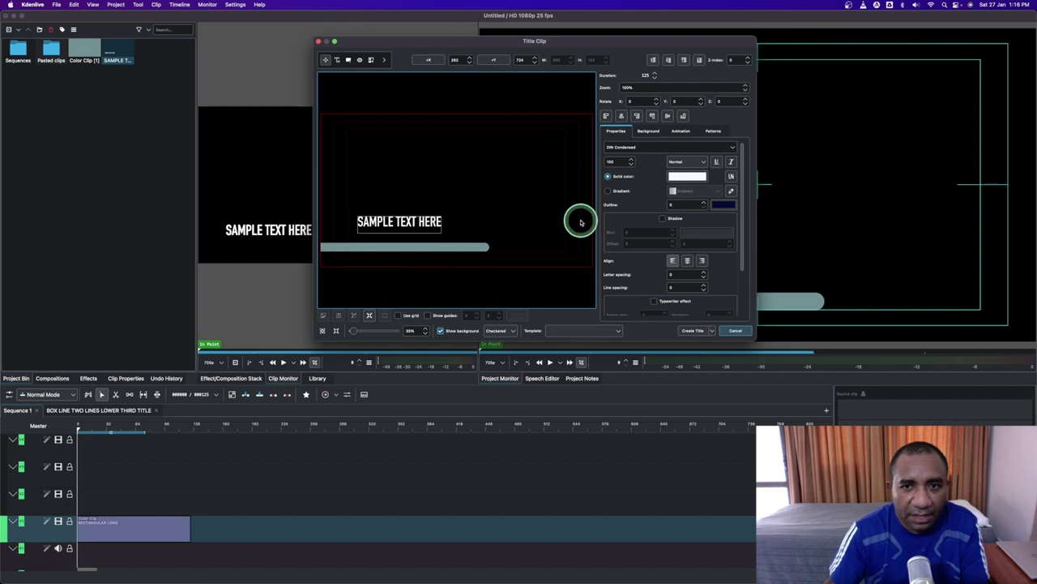
{"action": "left_click_drag", "start_coordinate": [620, 163], "coordinate": [595, 156]}
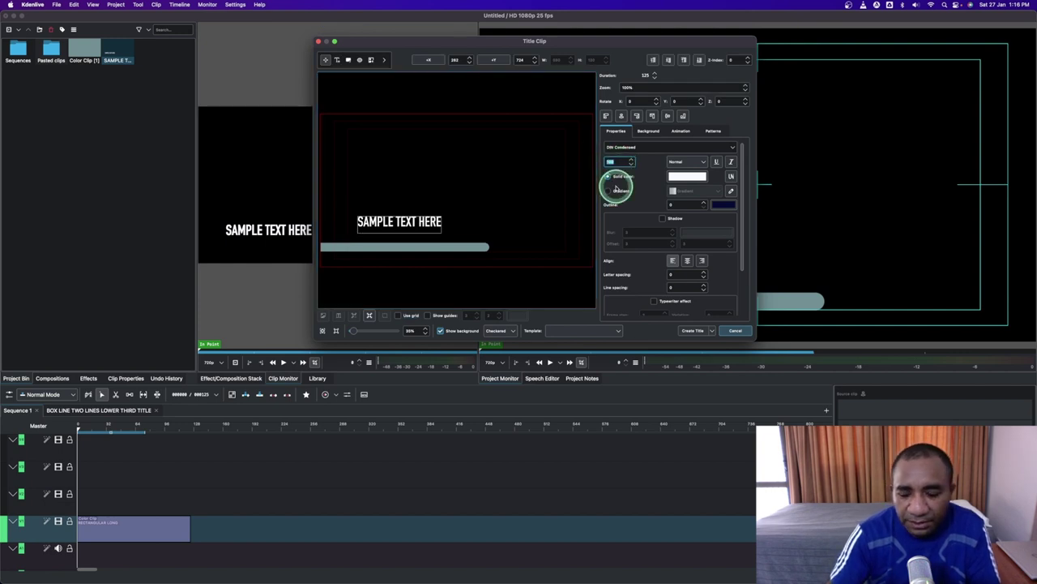
{"action": "type", "text": "60"}
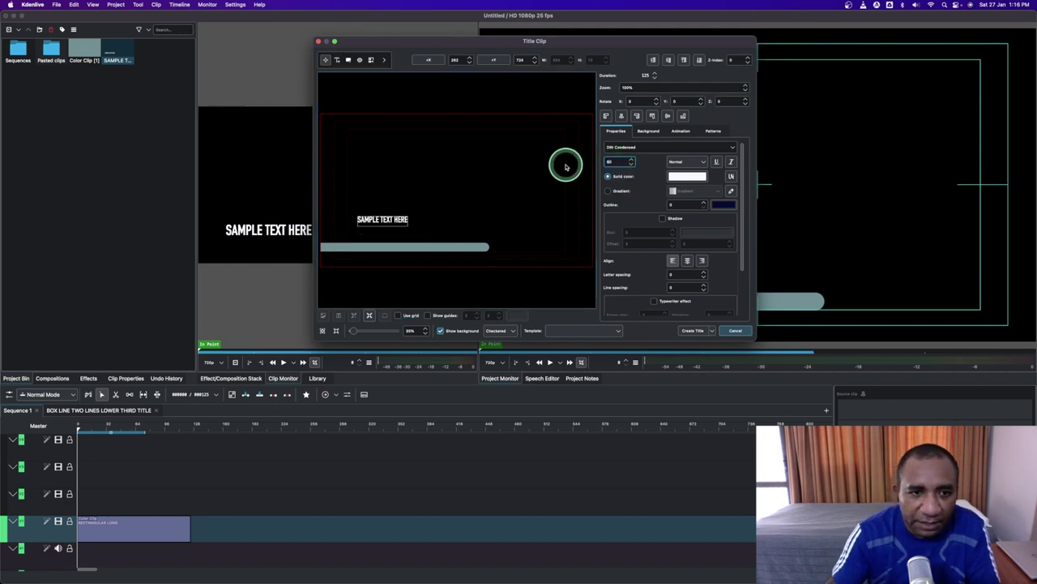
{"action": "left_click", "coordinate": [397, 217]}
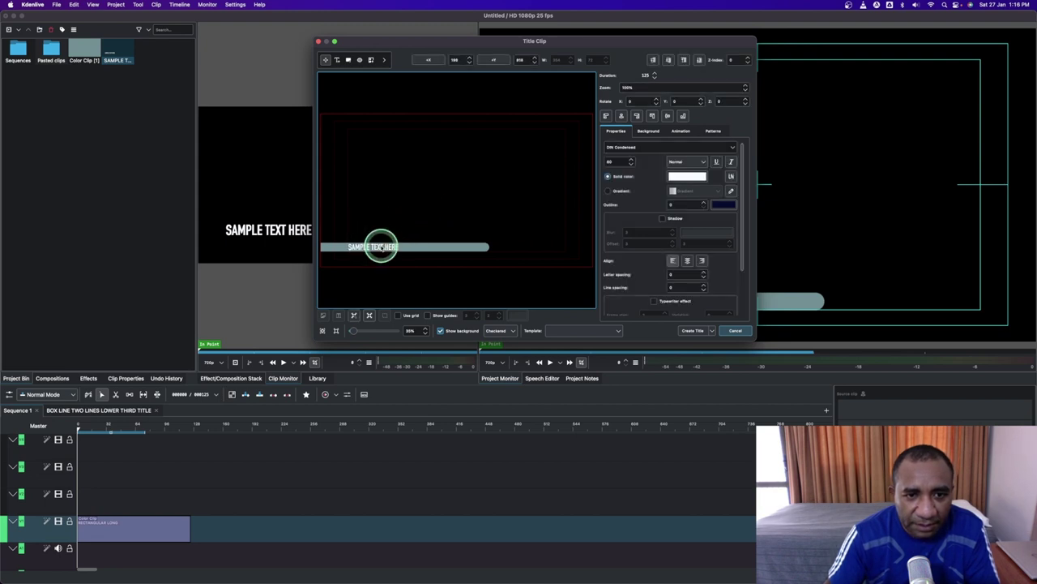
{"action": "left_click", "coordinate": [693, 330]}
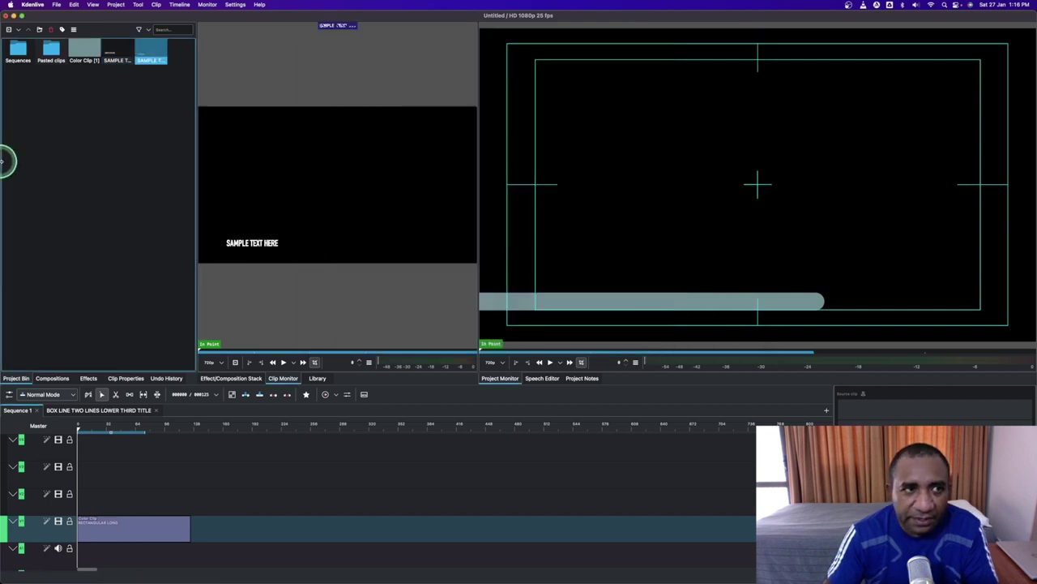
Place the smaller title on the track above the color clip and the larger title one track higher, both starting at frame 0
{"action": "left_click_drag", "start_coordinate": [146, 49], "coordinate": [89, 503]}
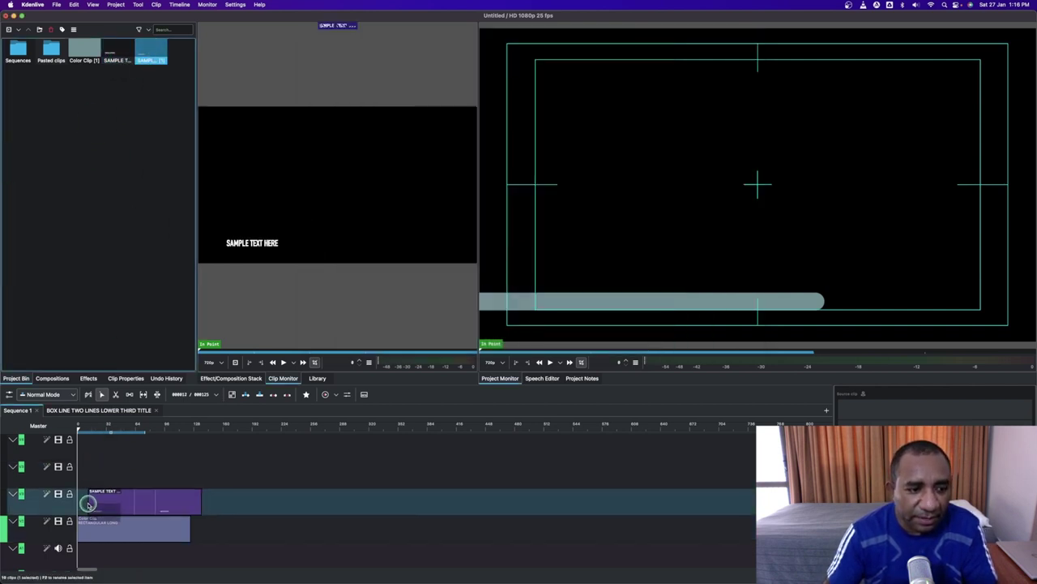
{"action": "left_click", "coordinate": [155, 489]}
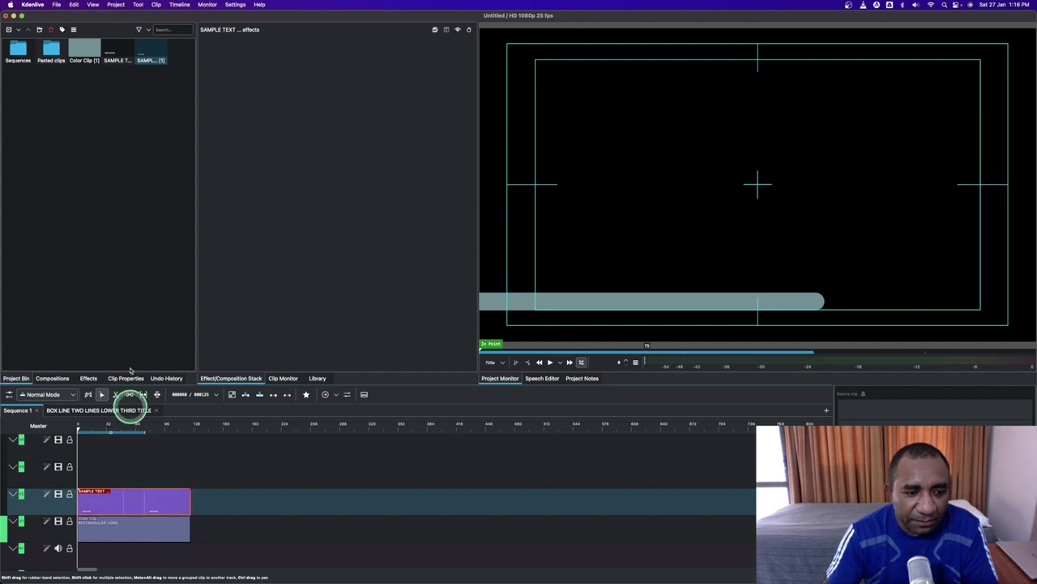
{"action": "left_click_drag", "start_coordinate": [106, 46], "coordinate": [79, 484]}
{"action": "left_click", "coordinate": [119, 481]}
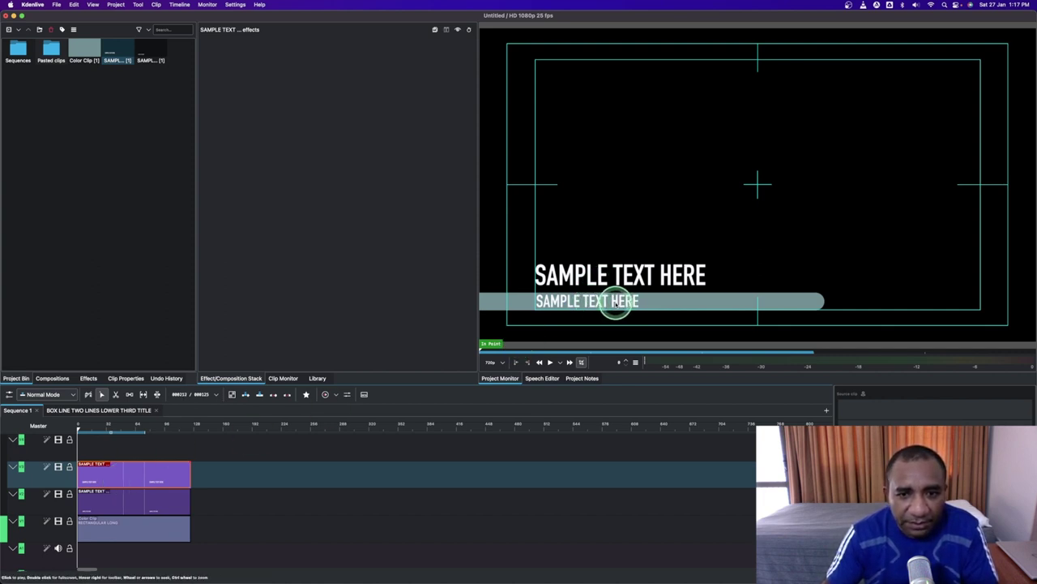
Change the smaller title's font to Courier New, realign its text within the bar, and update the title
{"action": "double_click", "coordinate": [141, 502]}
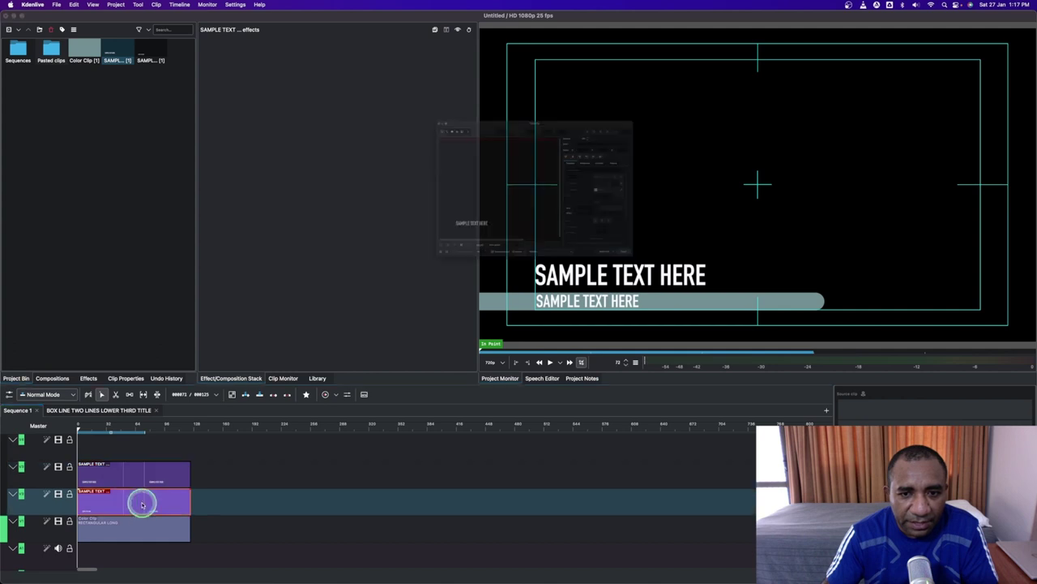
{"action": "left_click", "coordinate": [376, 249]}
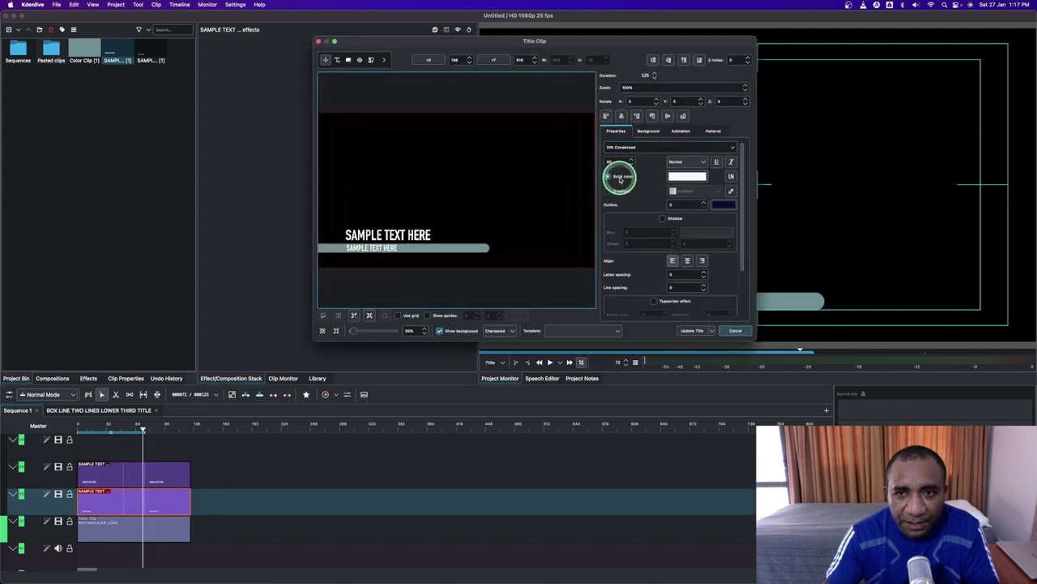
{"action": "left_click", "coordinate": [732, 148]}
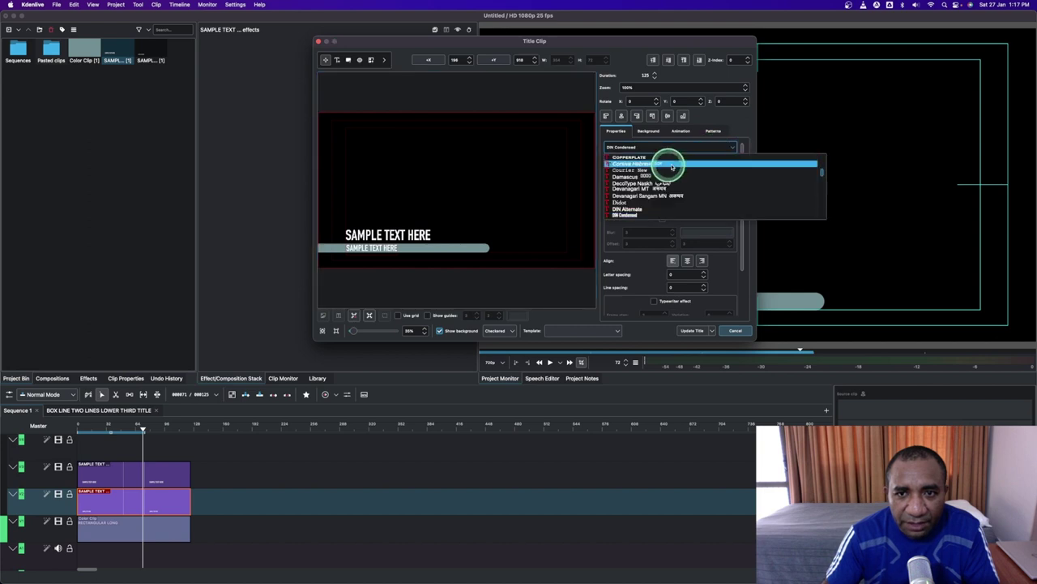
{"action": "left_click", "coordinate": [632, 169]}
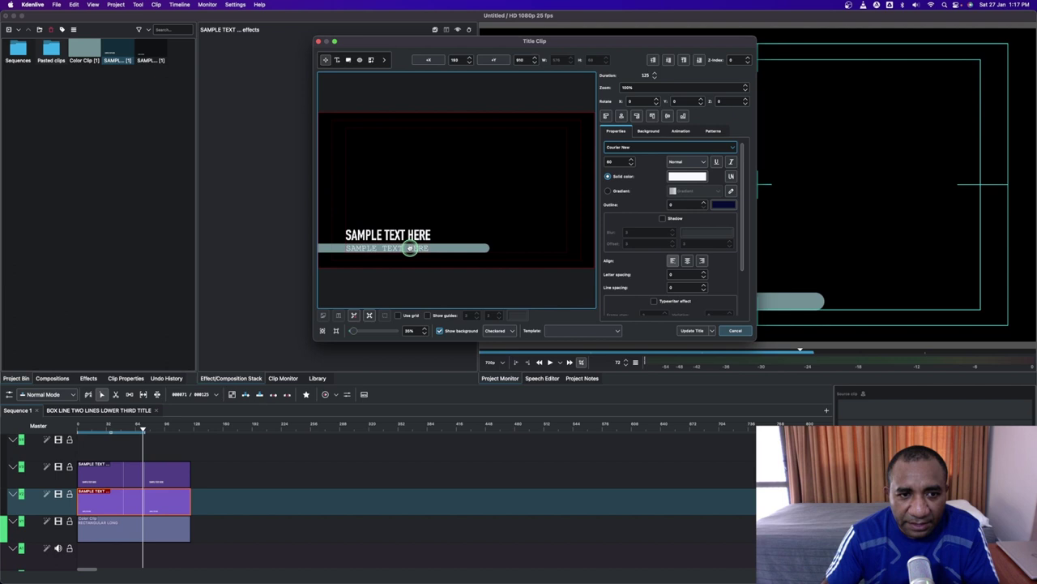
{"action": "left_click", "coordinate": [689, 330]}
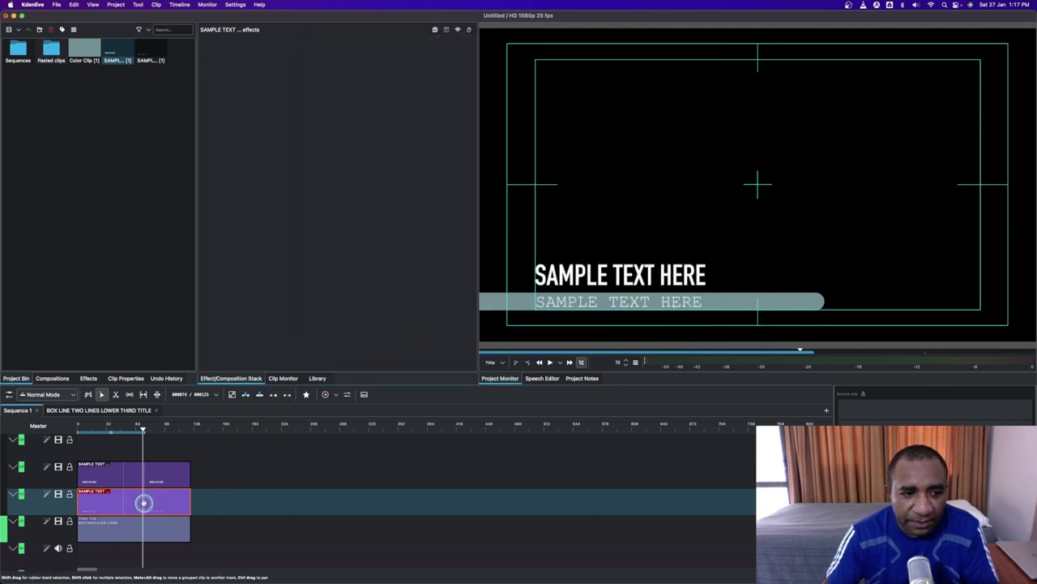
Reopen the smaller title, nudge its text slightly upward inside the bar, and update the title
{"action": "double_click", "coordinate": [143, 503]}
{"action": "left_click", "coordinate": [397, 247]}
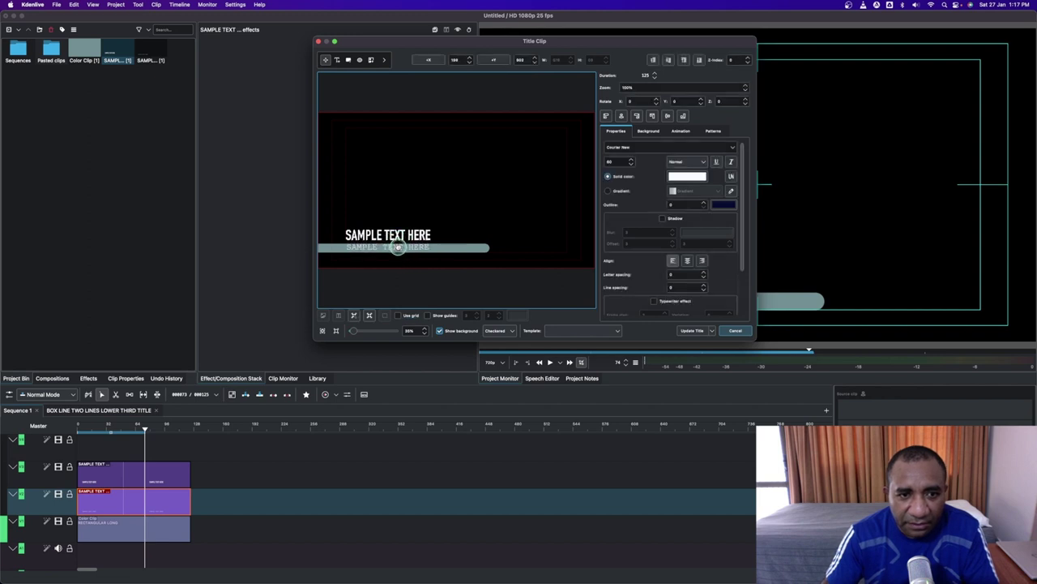
{"action": "left_click", "coordinate": [690, 330]}
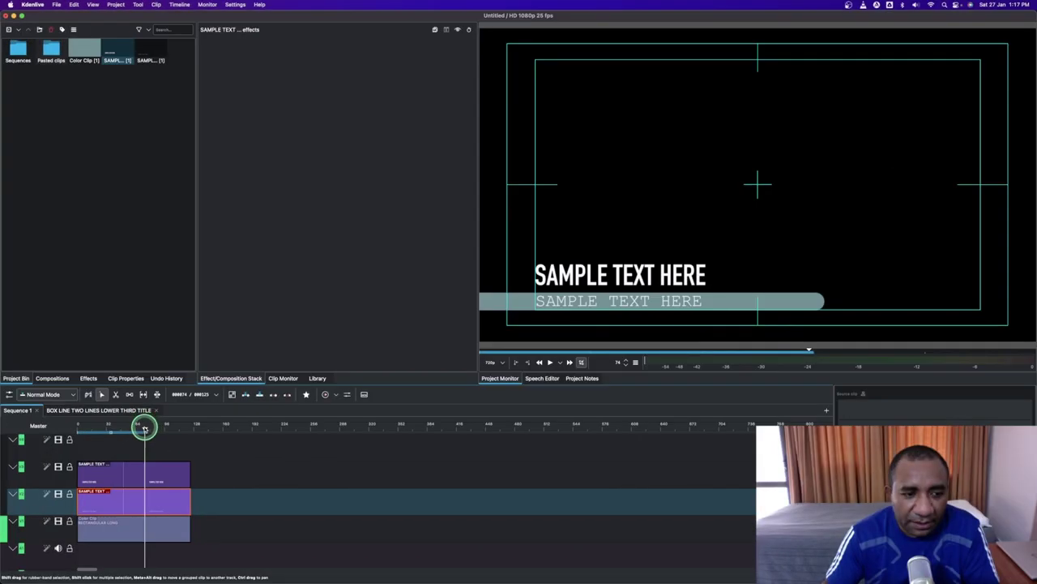
Return the playhead to frame 0 and add a Transform effect to the color clip
{"action": "left_click_drag", "start_coordinate": [143, 424], "coordinate": [68, 460]}
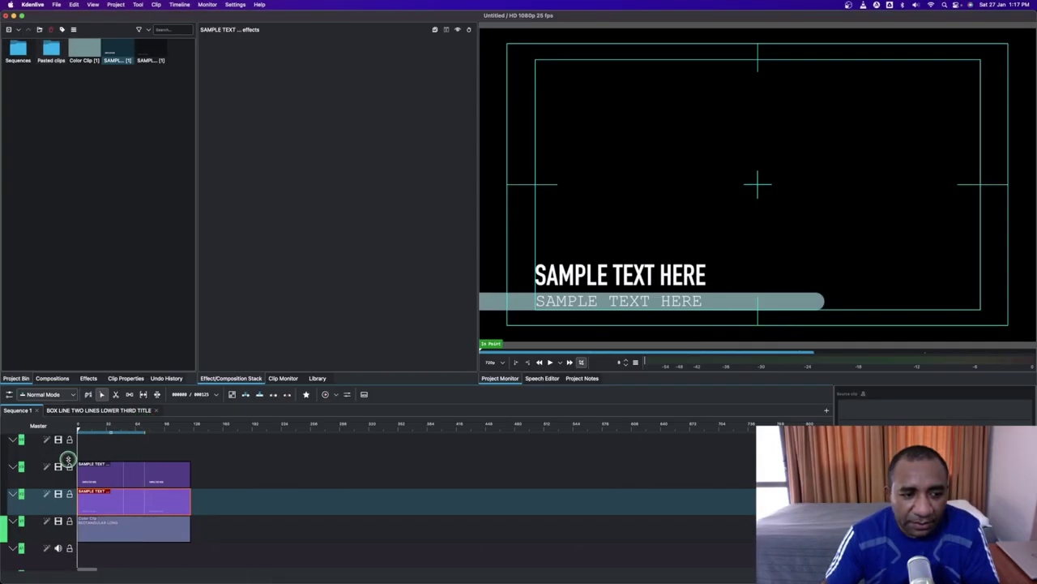
{"action": "left_click", "coordinate": [117, 536]}
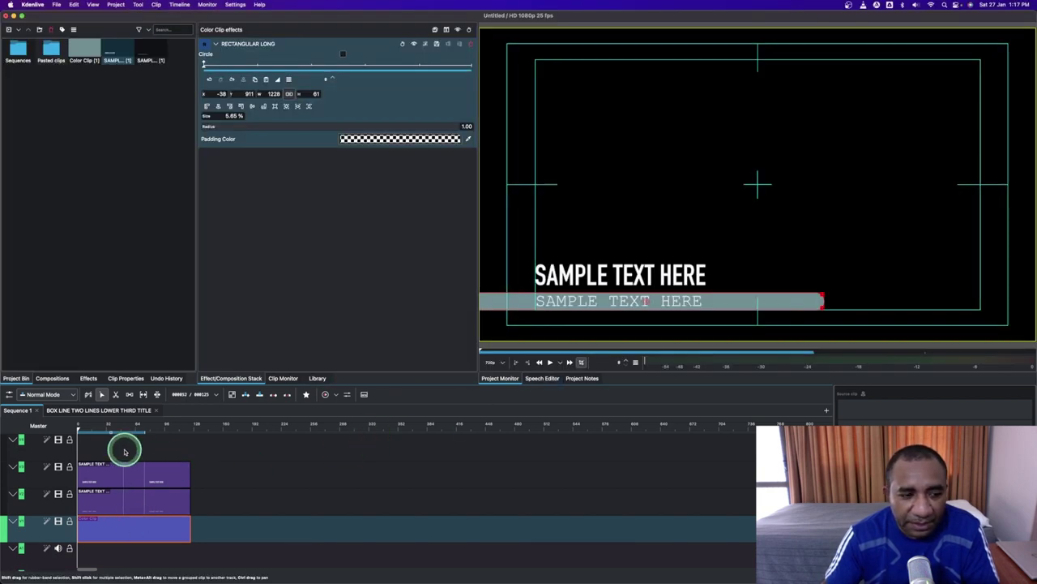
{"action": "left_click", "coordinate": [115, 444]}
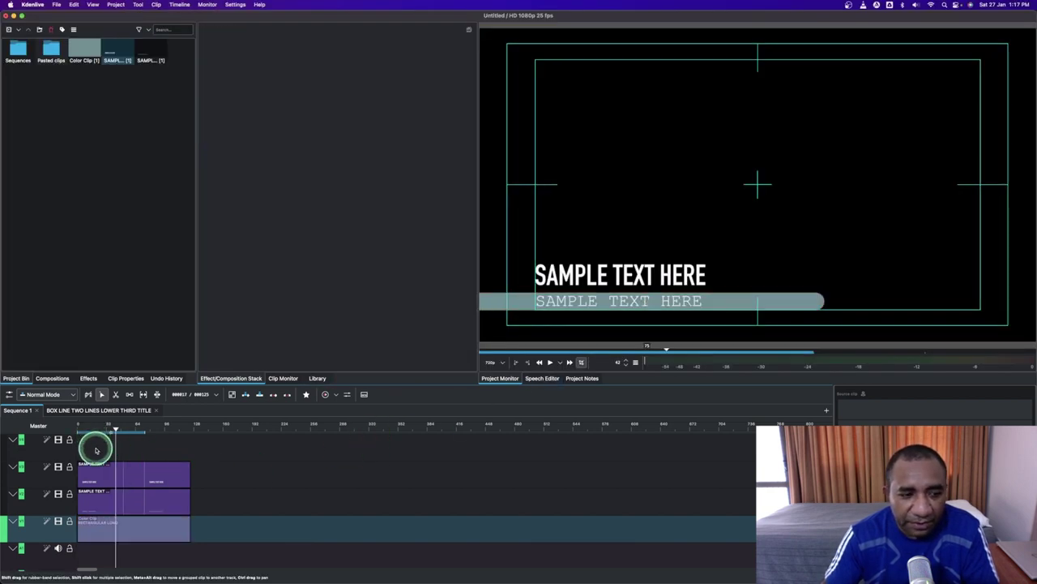
{"action": "left_click", "coordinate": [128, 530]}
{"action": "left_click_drag", "start_coordinate": [114, 430], "coordinate": [74, 445]}
{"action": "left_click", "coordinate": [120, 535]}
{"action": "left_click", "coordinate": [142, 528]}
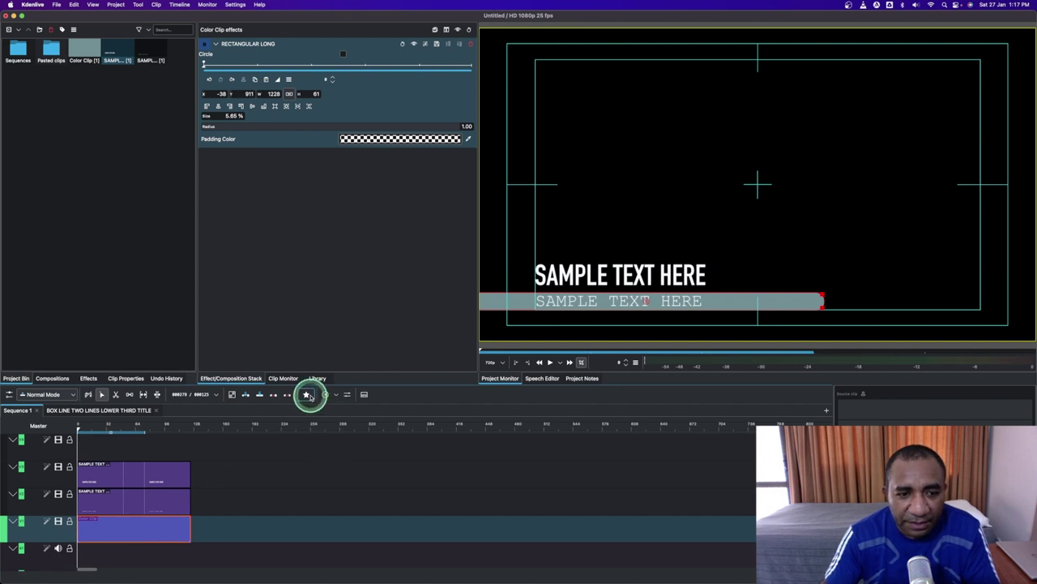
{"action": "left_click", "coordinate": [307, 395]}
{"action": "left_click_drag", "start_coordinate": [317, 427], "coordinate": [130, 530]}
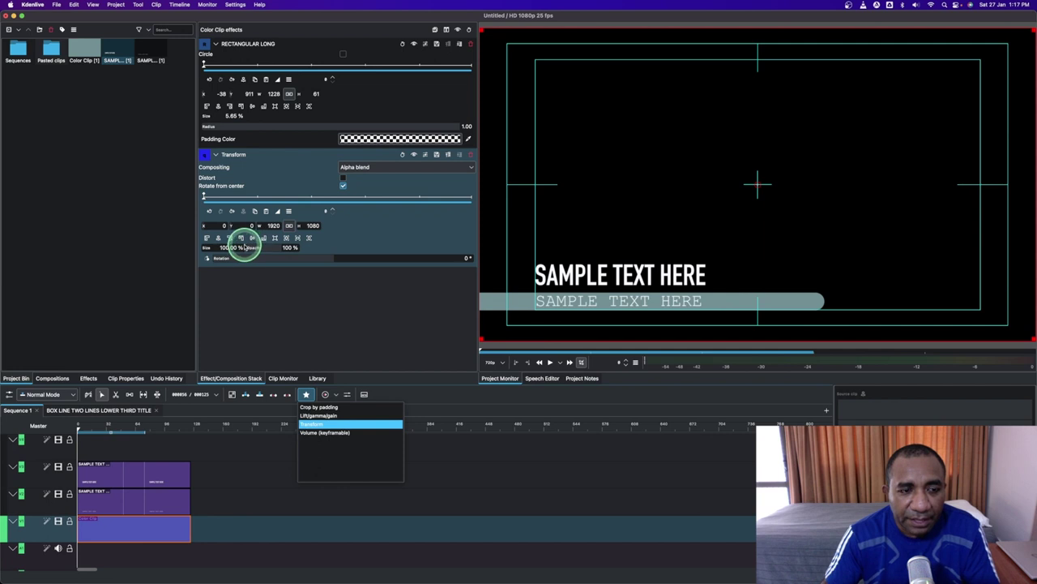
Shift the color clip's Transform X to about -1291 at frame 0, moving the bar out of frame
{"action": "left_click", "coordinate": [205, 227]}
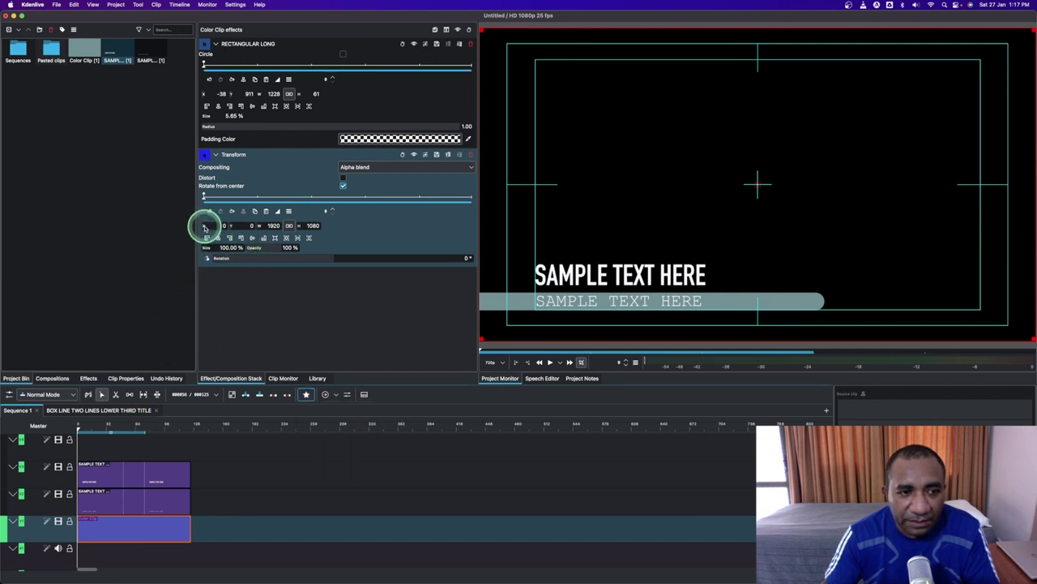
{"action": "left_click_drag", "start_coordinate": [204, 227], "coordinate": [1, 273]}
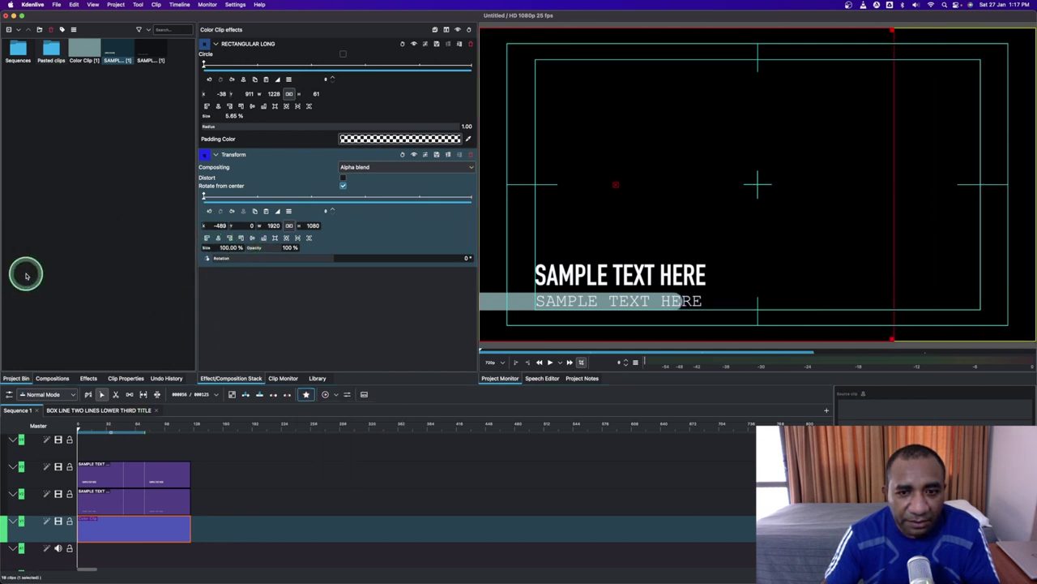
{"action": "left_click_drag", "start_coordinate": [204, 226], "coordinate": [76, 229]}
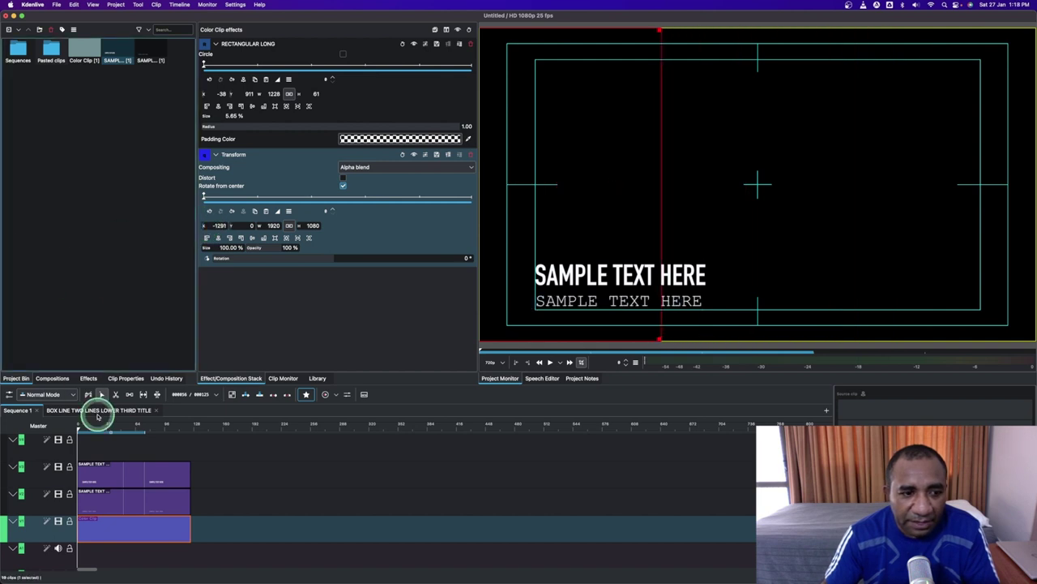
Add a Transform keyframe at frame 12 on the color clip and set its X to 0
{"action": "left_click", "coordinate": [78, 430]}
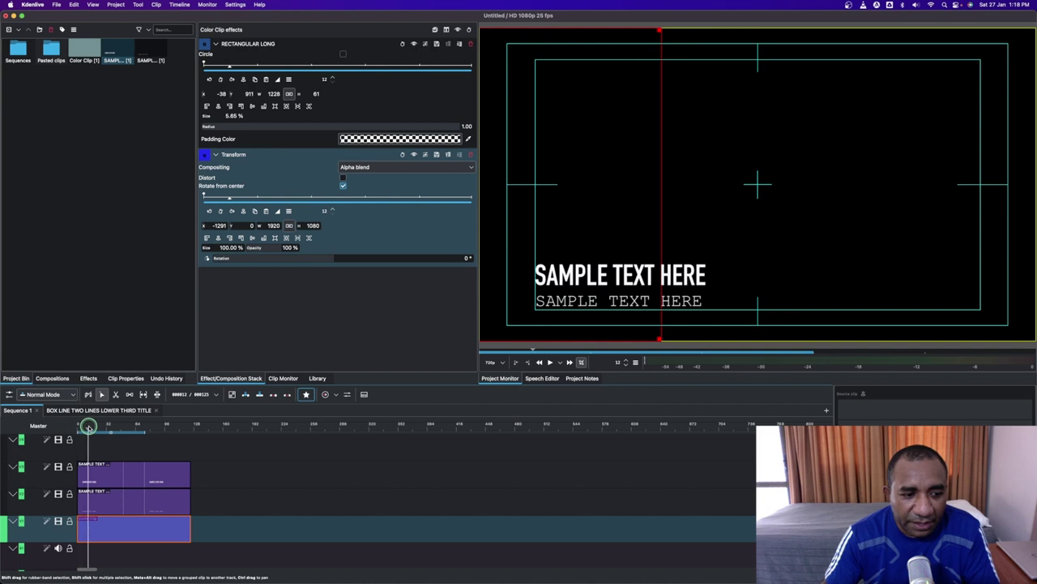
{"action": "left_click", "coordinate": [220, 210]}
{"action": "left_click", "coordinate": [212, 225]}
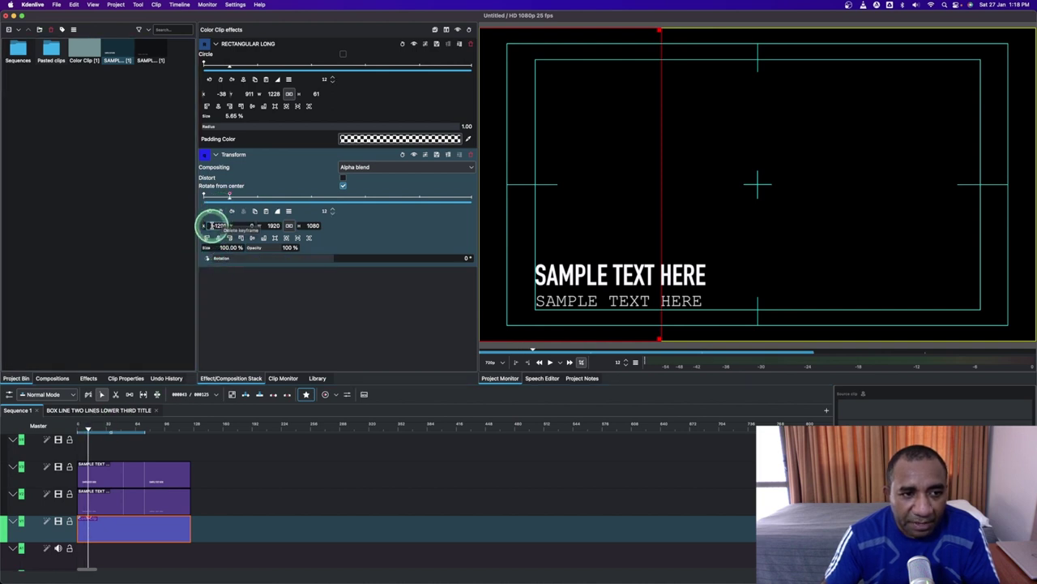
{"action": "type", "text": "0"}
{"action": "key", "text": "Return"}
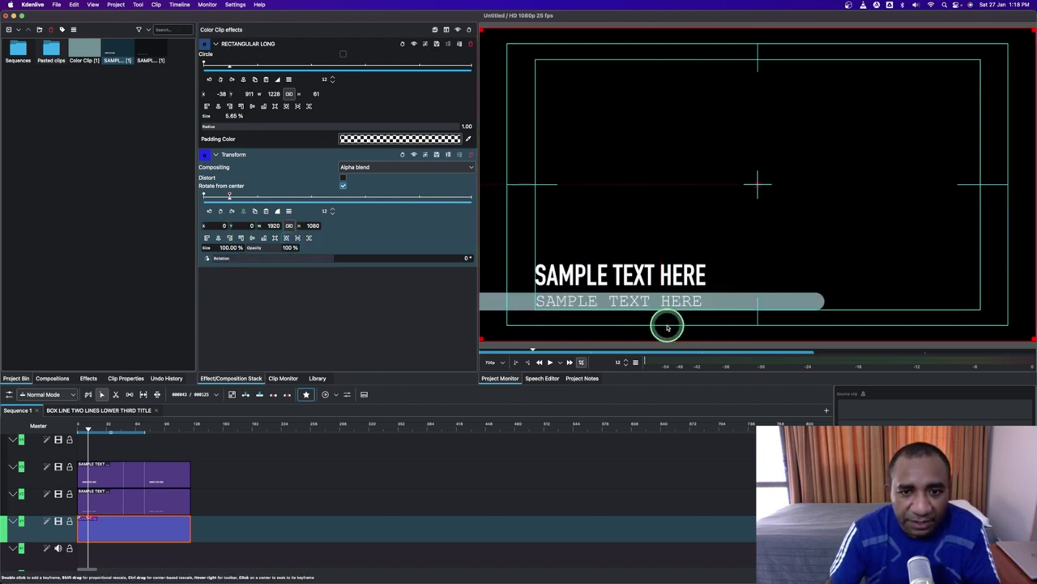
{"action": "left_click", "coordinate": [108, 493]}
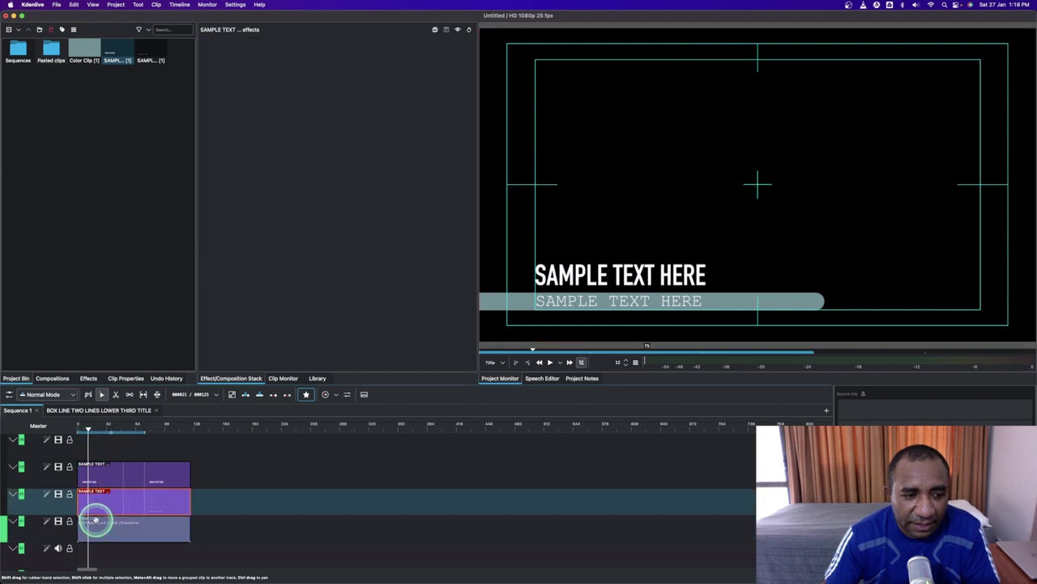
{"action": "left_click", "coordinate": [99, 529]}
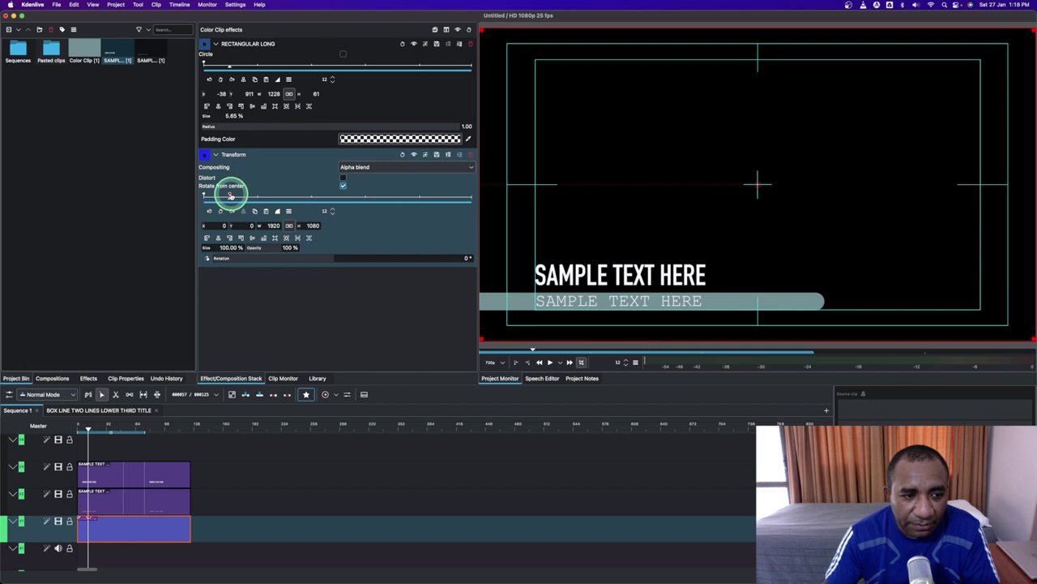
{"action": "left_click", "coordinate": [101, 517]}
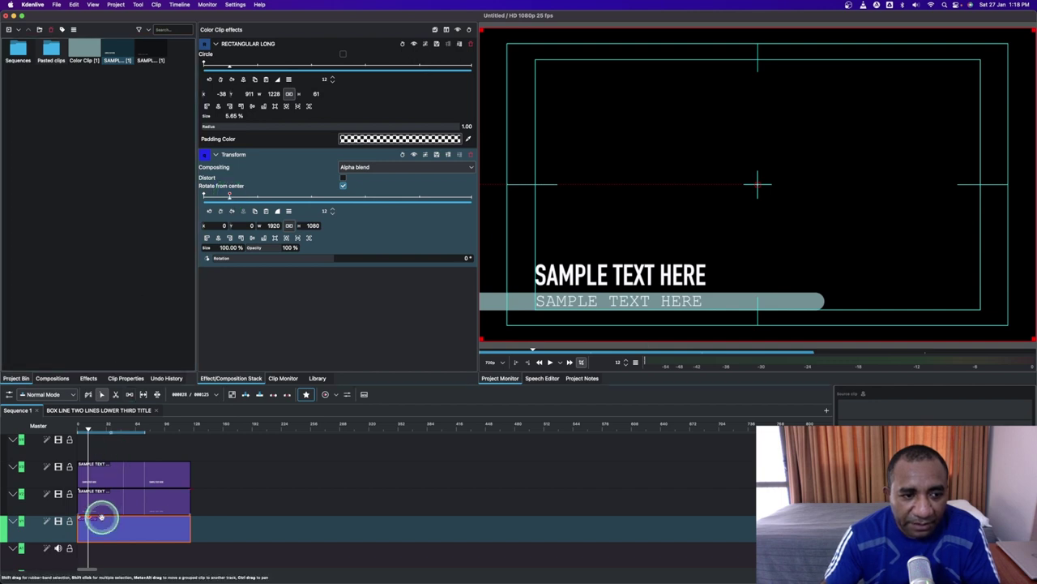
{"action": "left_click", "coordinate": [92, 423]}
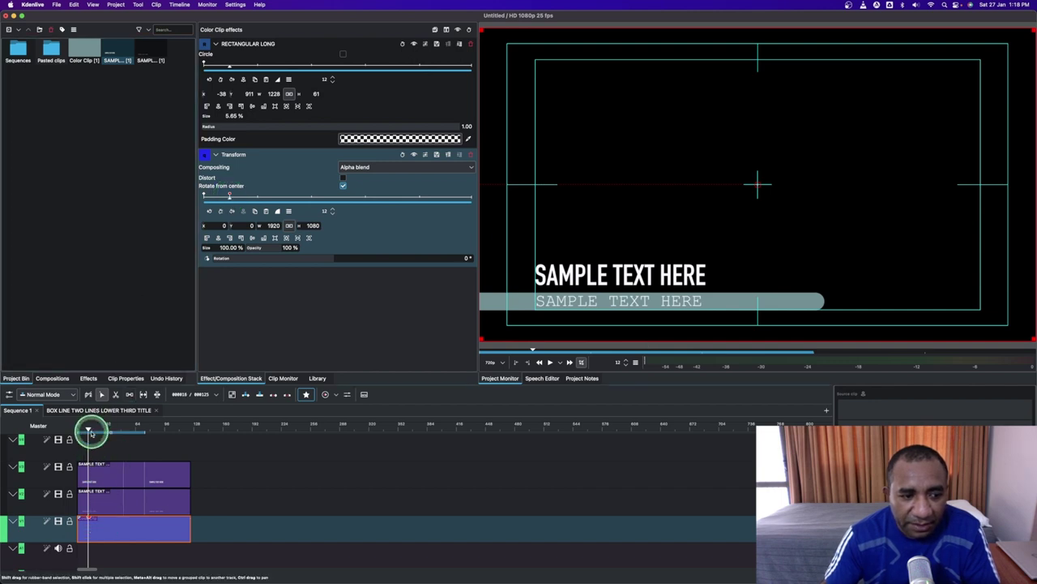
{"action": "left_click", "coordinate": [324, 226]}
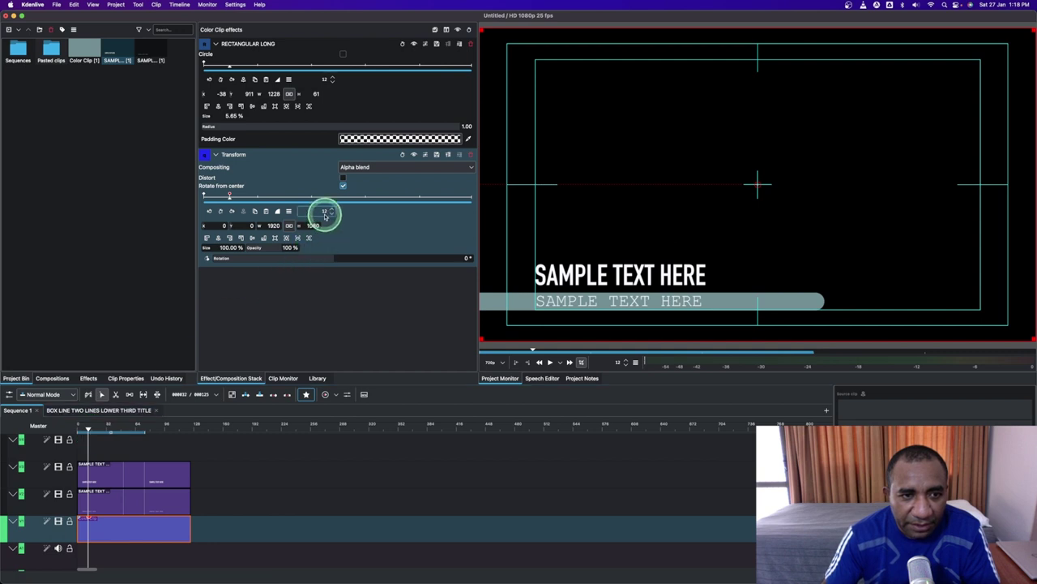
Move the playhead to frame 15 and add a Transform effect to the smaller title clip
{"action": "left_click", "coordinate": [332, 209]}
{"action": "left_click", "coordinate": [332, 209]}
{"action": "left_click", "coordinate": [332, 209]}
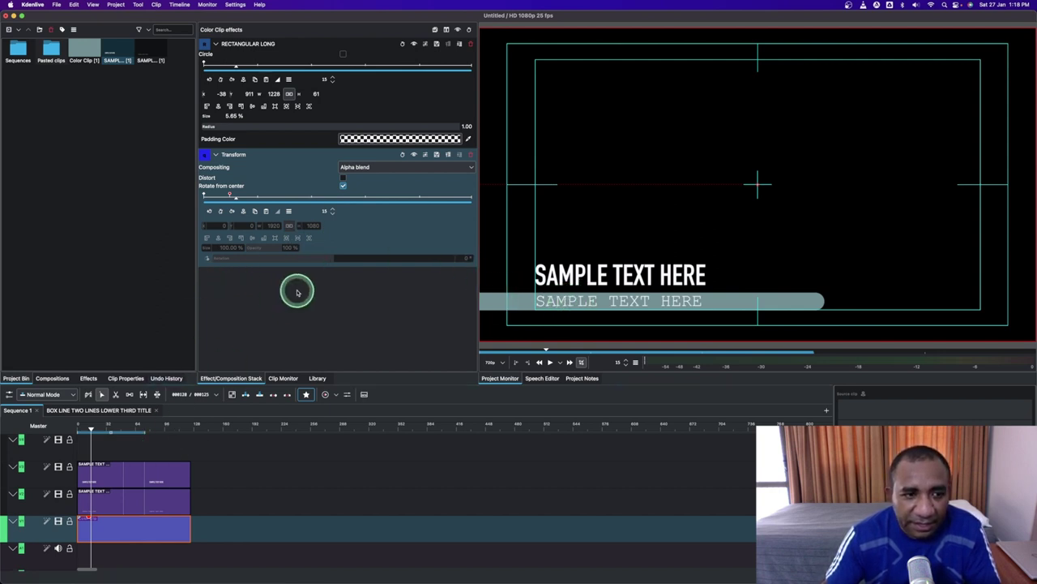
{"action": "left_click", "coordinate": [105, 505]}
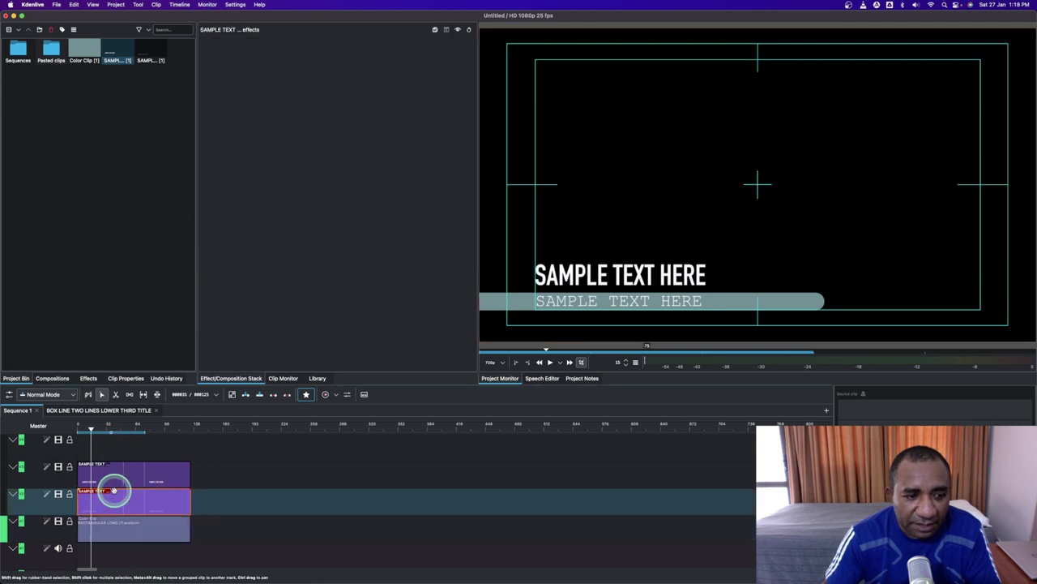
{"action": "left_click", "coordinate": [305, 394]}
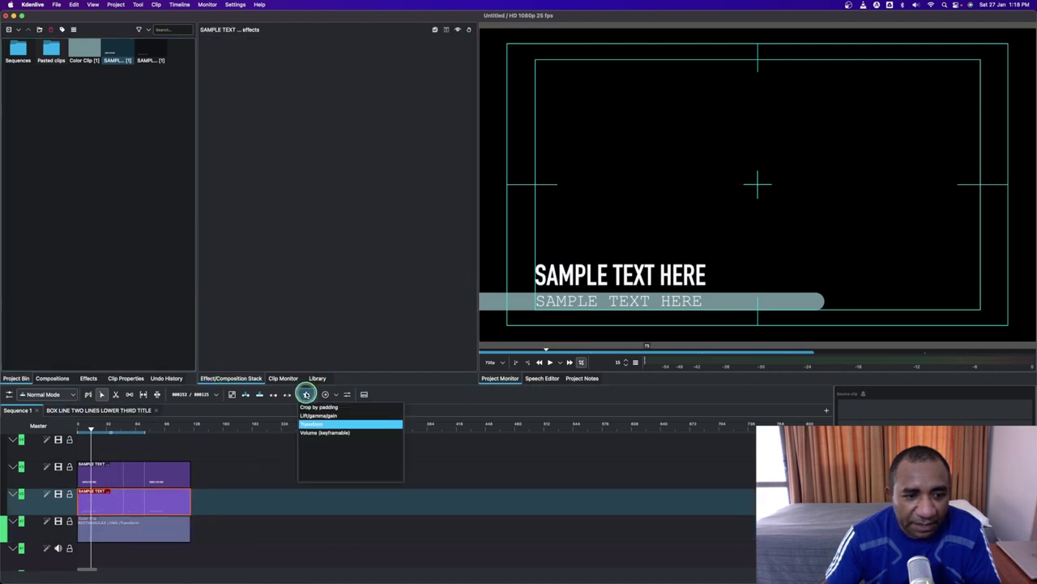
{"action": "left_click", "coordinate": [311, 426]}
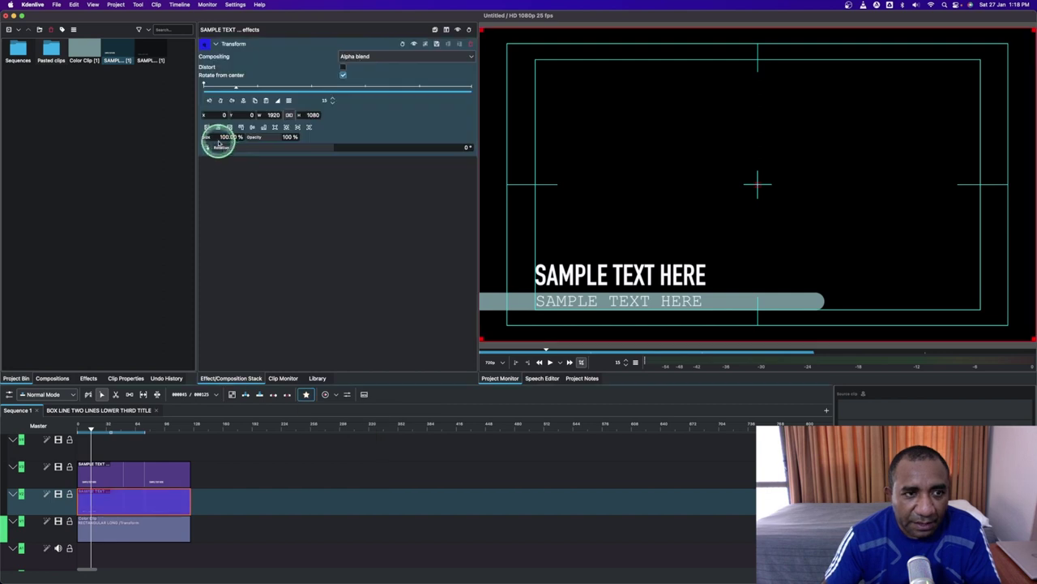
Shift the smaller title's Transform X to about 1888 and add a keyframe at frame 15
{"action": "left_click_drag", "start_coordinate": [205, 114], "coordinate": [971, 207]}
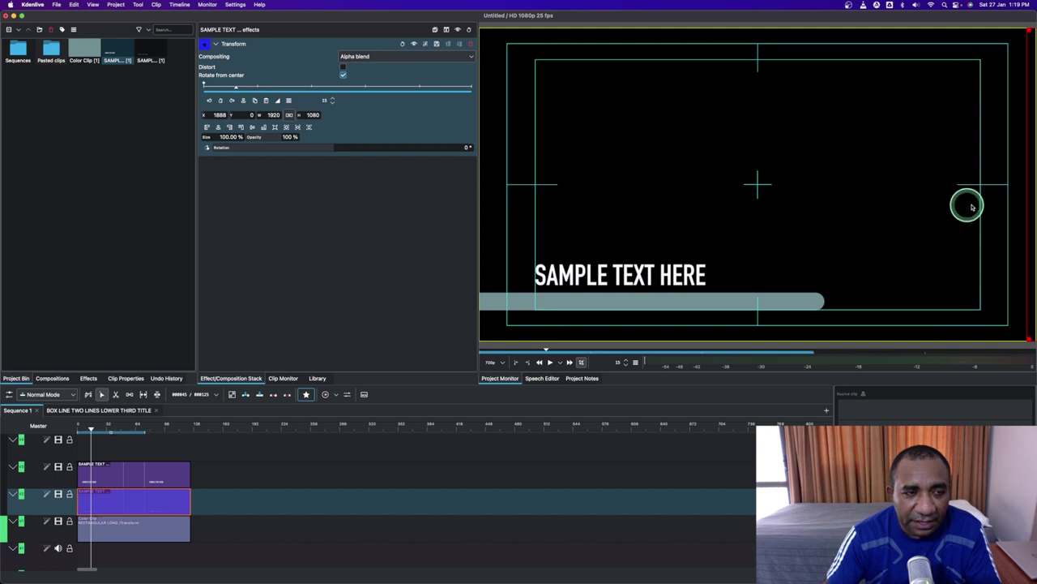
{"action": "left_click", "coordinate": [220, 100]}
{"action": "left_click", "coordinate": [89, 424]}
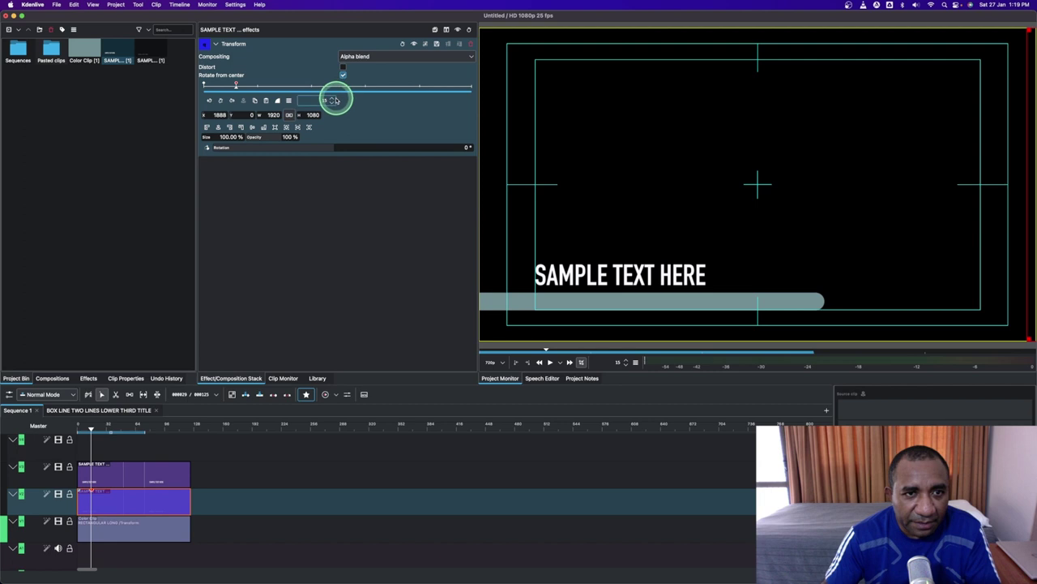
Add a keyframe at frame 20 on the smaller title's Transform and set its X to 0
{"action": "left_click", "coordinate": [332, 98]}
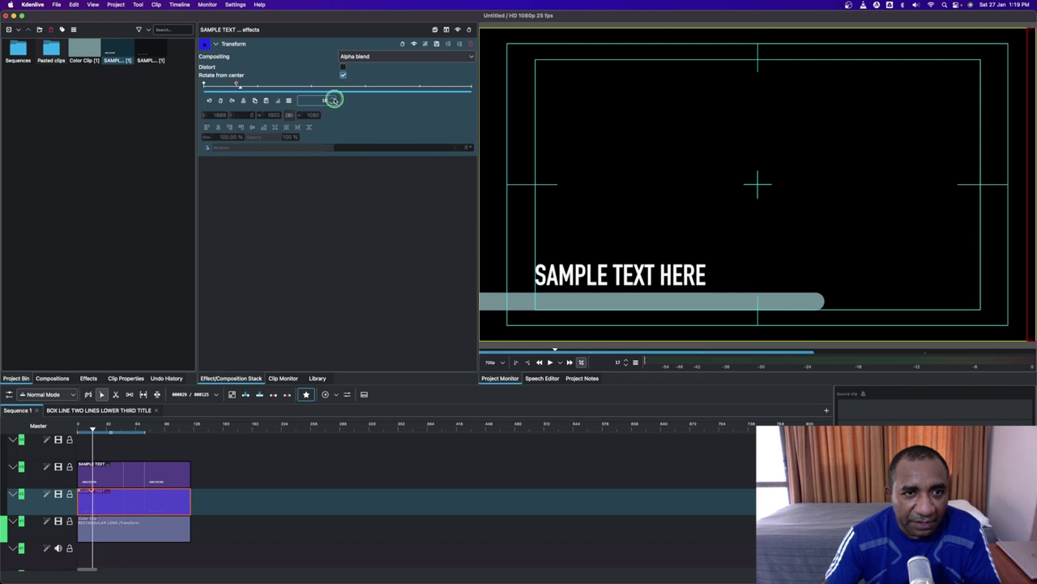
{"action": "left_click", "coordinate": [219, 102]}
{"action": "left_click", "coordinate": [279, 100]}
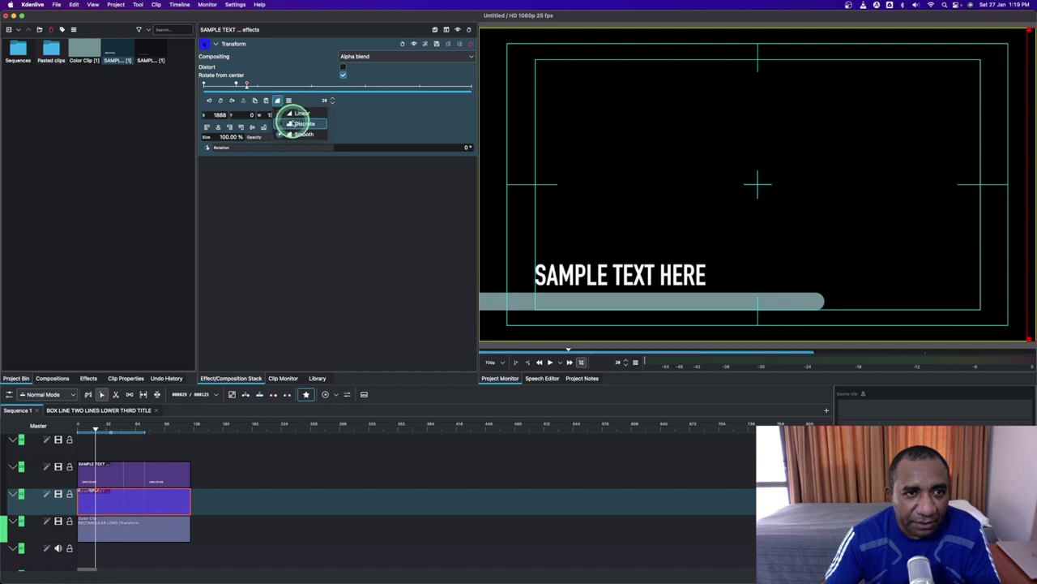
{"action": "left_click", "coordinate": [237, 83]}
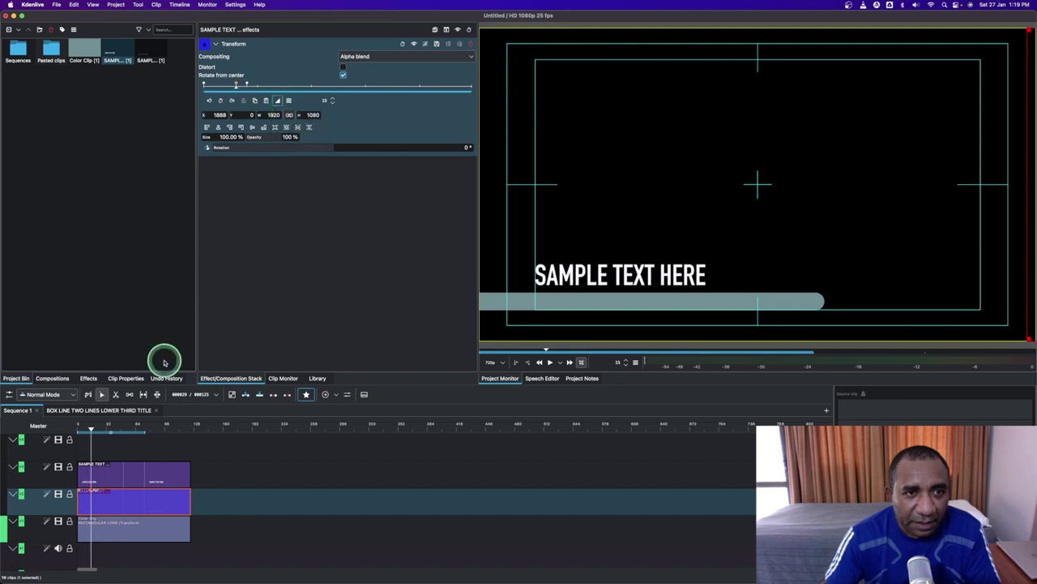
{"action": "left_click", "coordinate": [247, 85]}
{"action": "type", "text": "0"}
{"action": "key", "text": "Return"}
{"action": "type", "text": "0"}
{"action": "key", "text": "Return"}
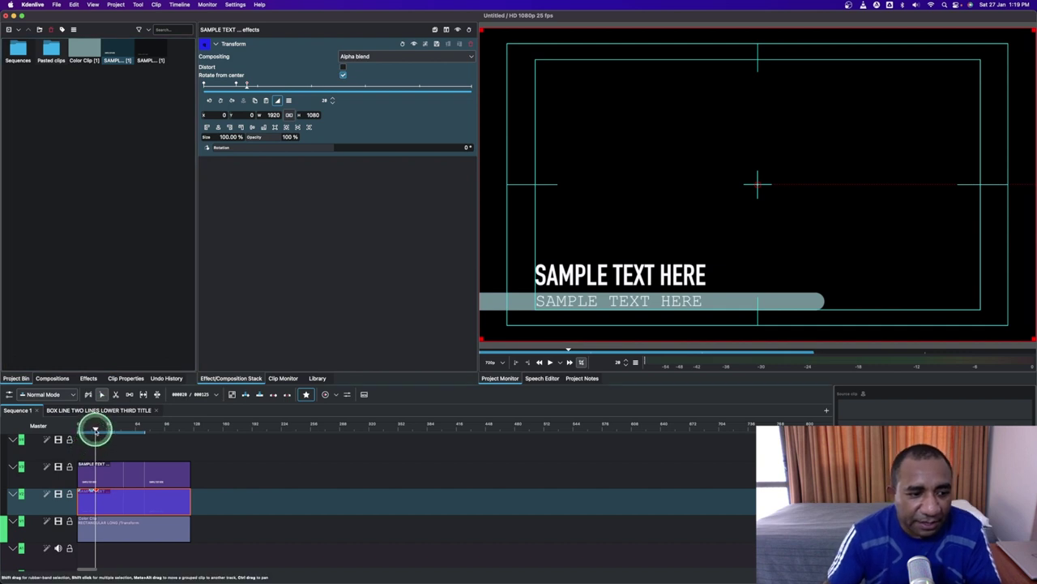
Move the playhead to frame 25 and add a Transform effect to the larger title clip
{"action": "left_click", "coordinate": [98, 429]}
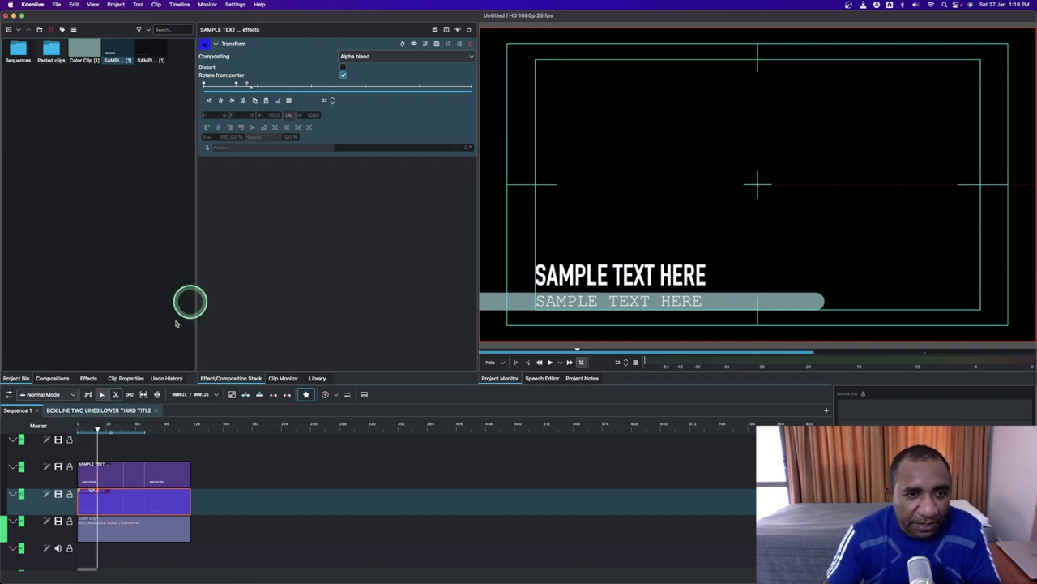
{"action": "left_click", "coordinate": [332, 100]}
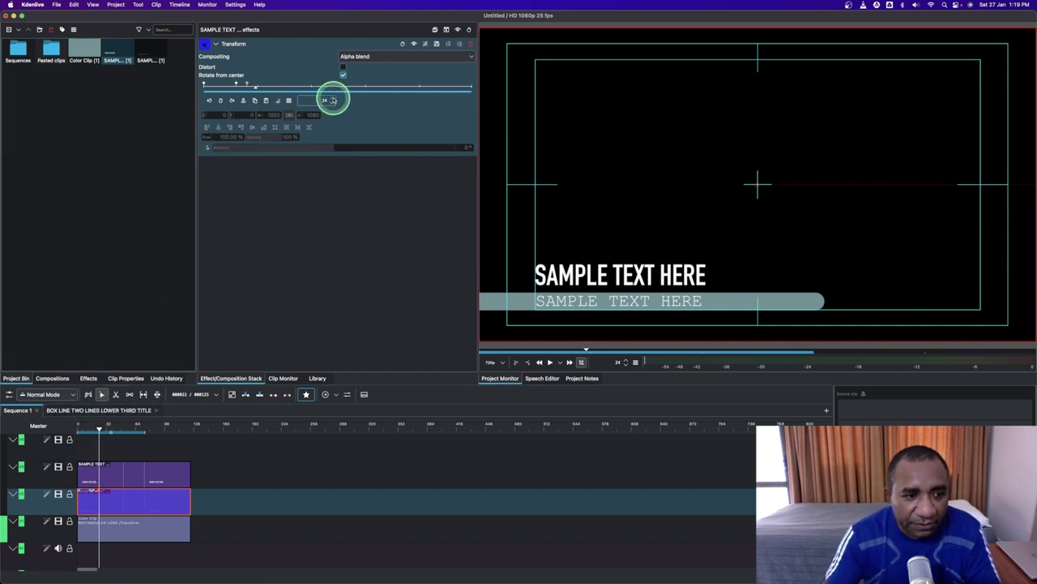
{"action": "left_click", "coordinate": [133, 467]}
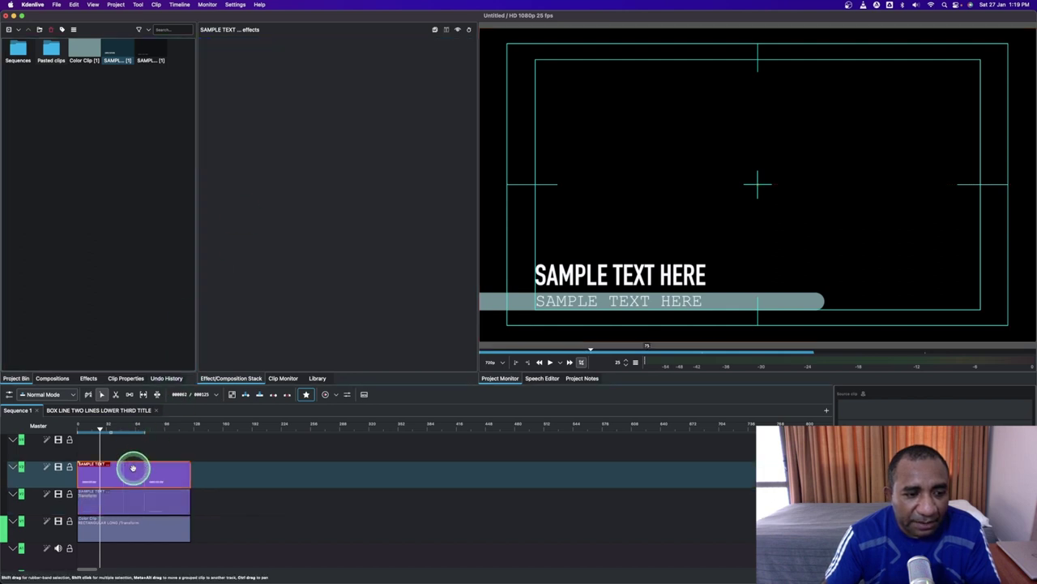
{"action": "left_click", "coordinate": [307, 394]}
{"action": "left_click_drag", "start_coordinate": [319, 424], "coordinate": [154, 474]}
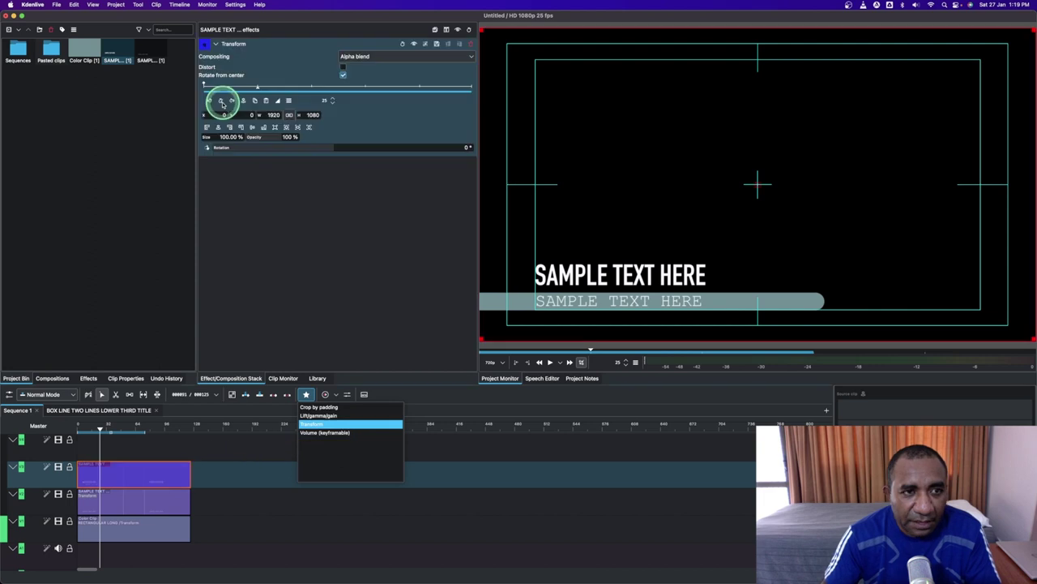
Shift the larger title's Transform X to about -809 and add a keyframe at frame 25
{"action": "left_click", "coordinate": [204, 117]}
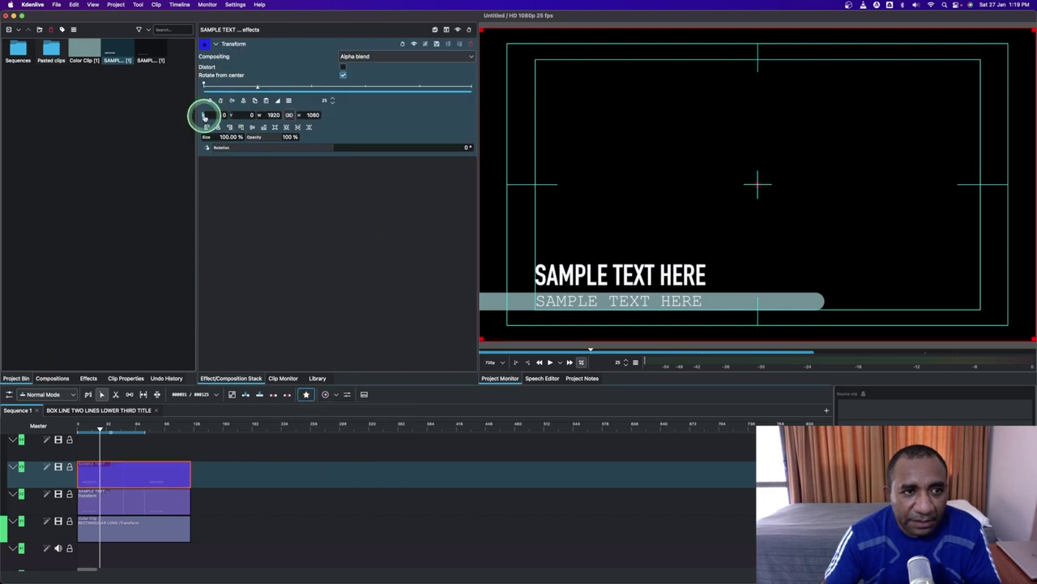
{"action": "left_click_drag", "start_coordinate": [204, 116], "coordinate": [5, 116]}
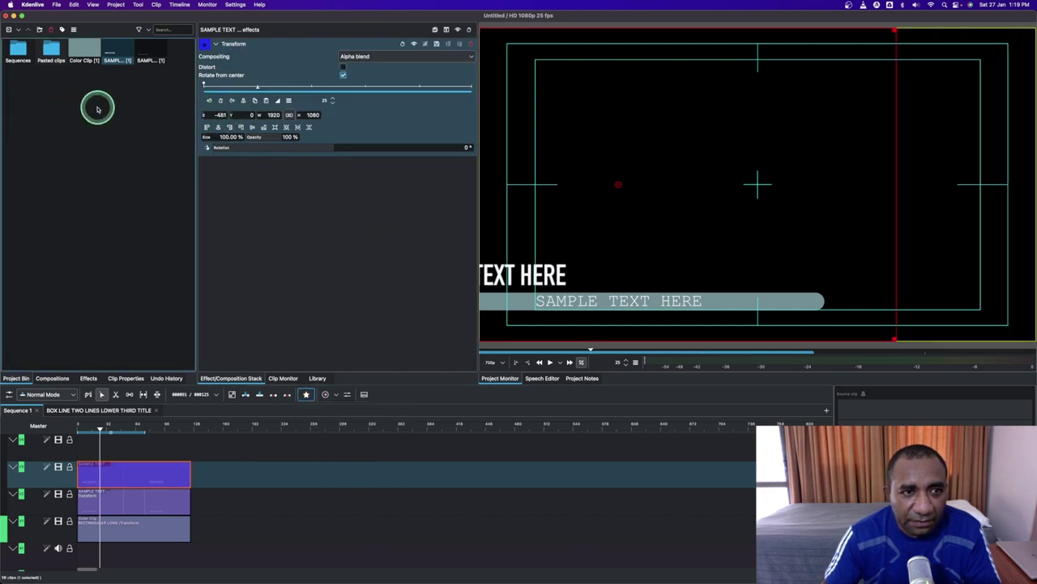
{"action": "left_click_drag", "start_coordinate": [203, 115], "coordinate": [65, 114]}
{"action": "left_click", "coordinate": [220, 102]}
Add a keyframe at frame 32 on the larger title's Transform and set its X to 0
{"action": "left_click_drag", "start_coordinate": [101, 430], "coordinate": [105, 428]}
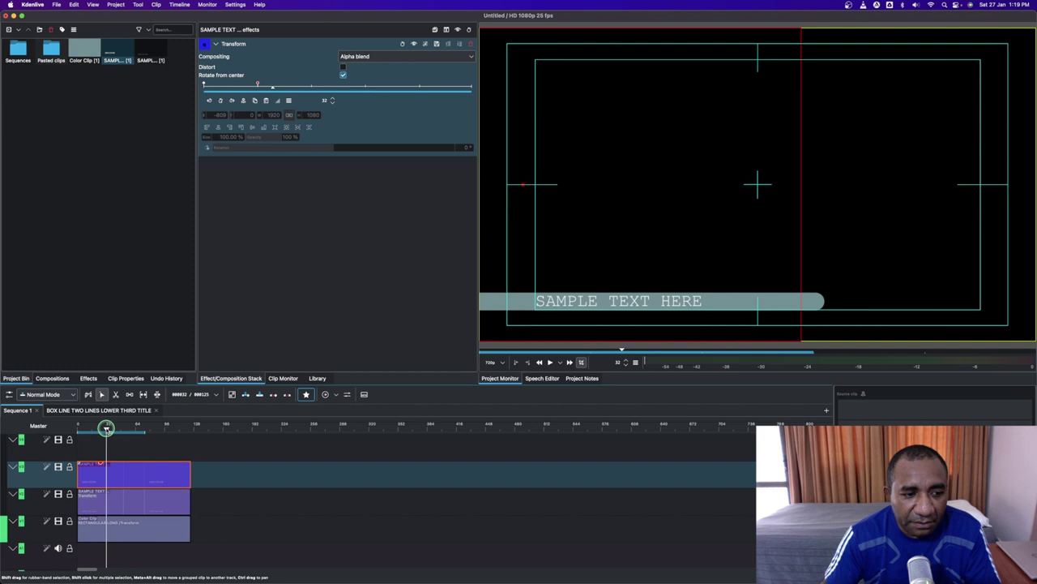
{"action": "left_click", "coordinate": [221, 100]}
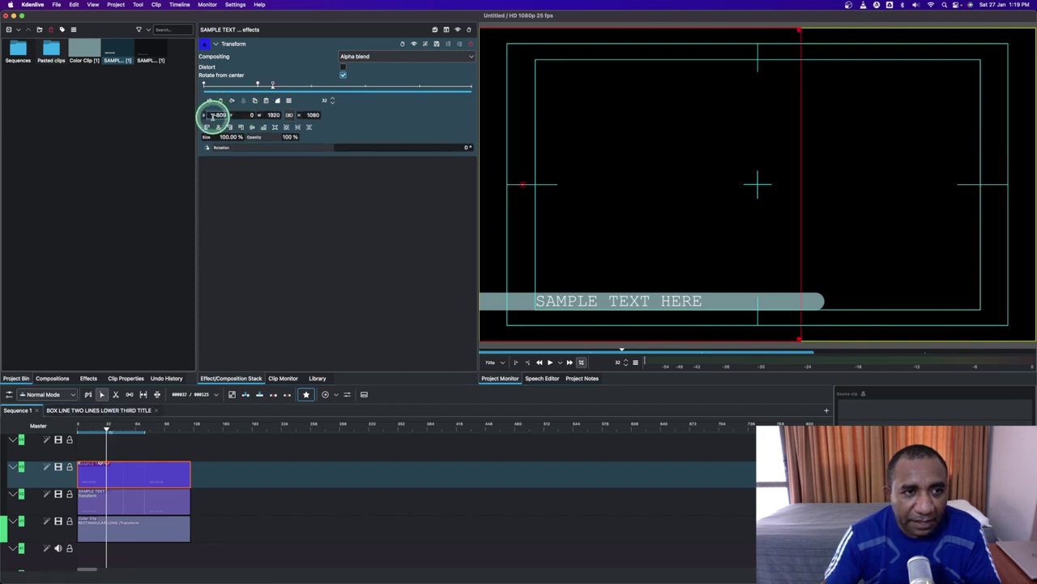
{"action": "type", "text": "0"}
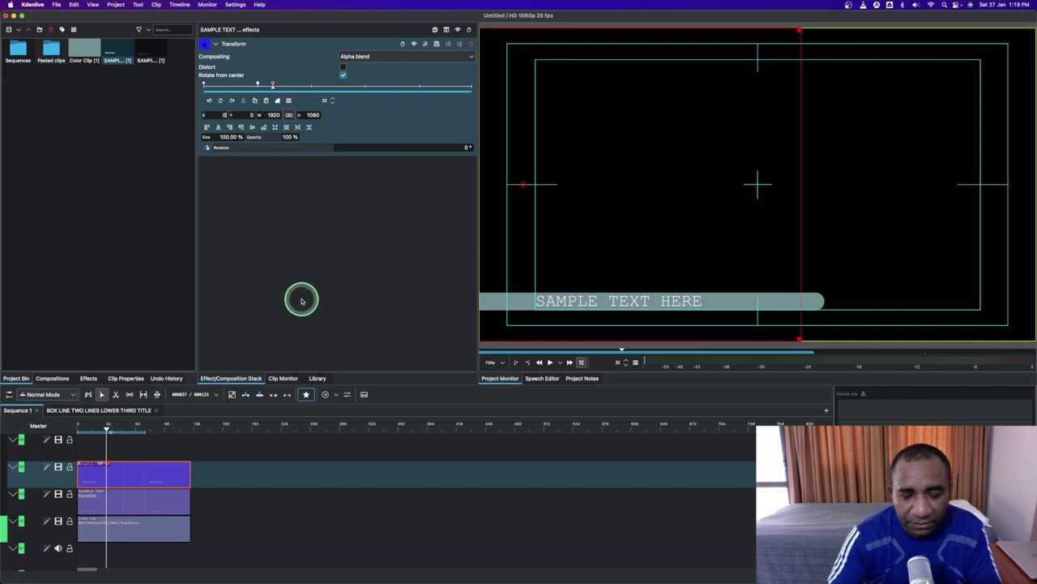
{"action": "key", "text": "Return"}
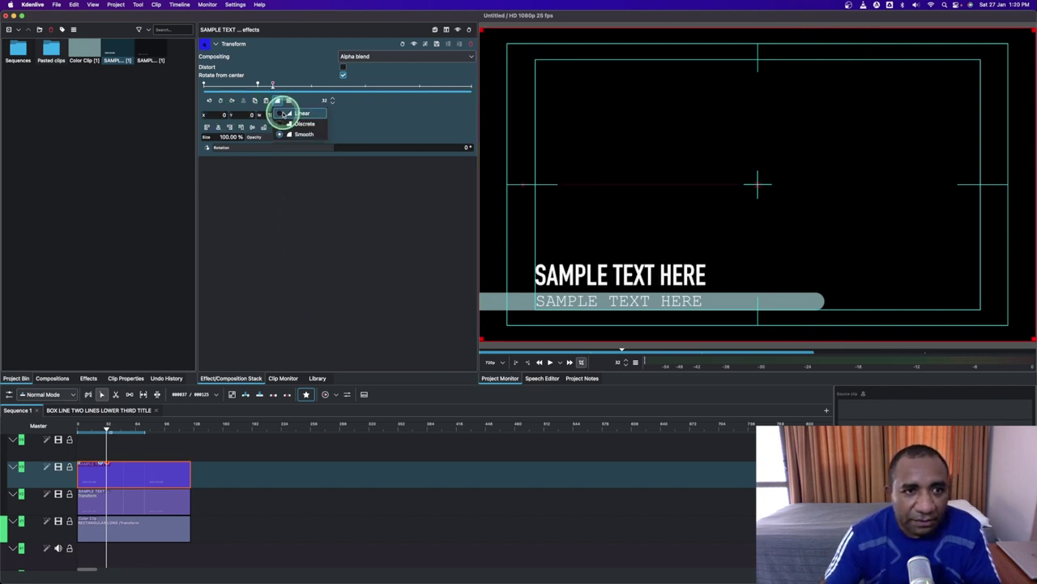